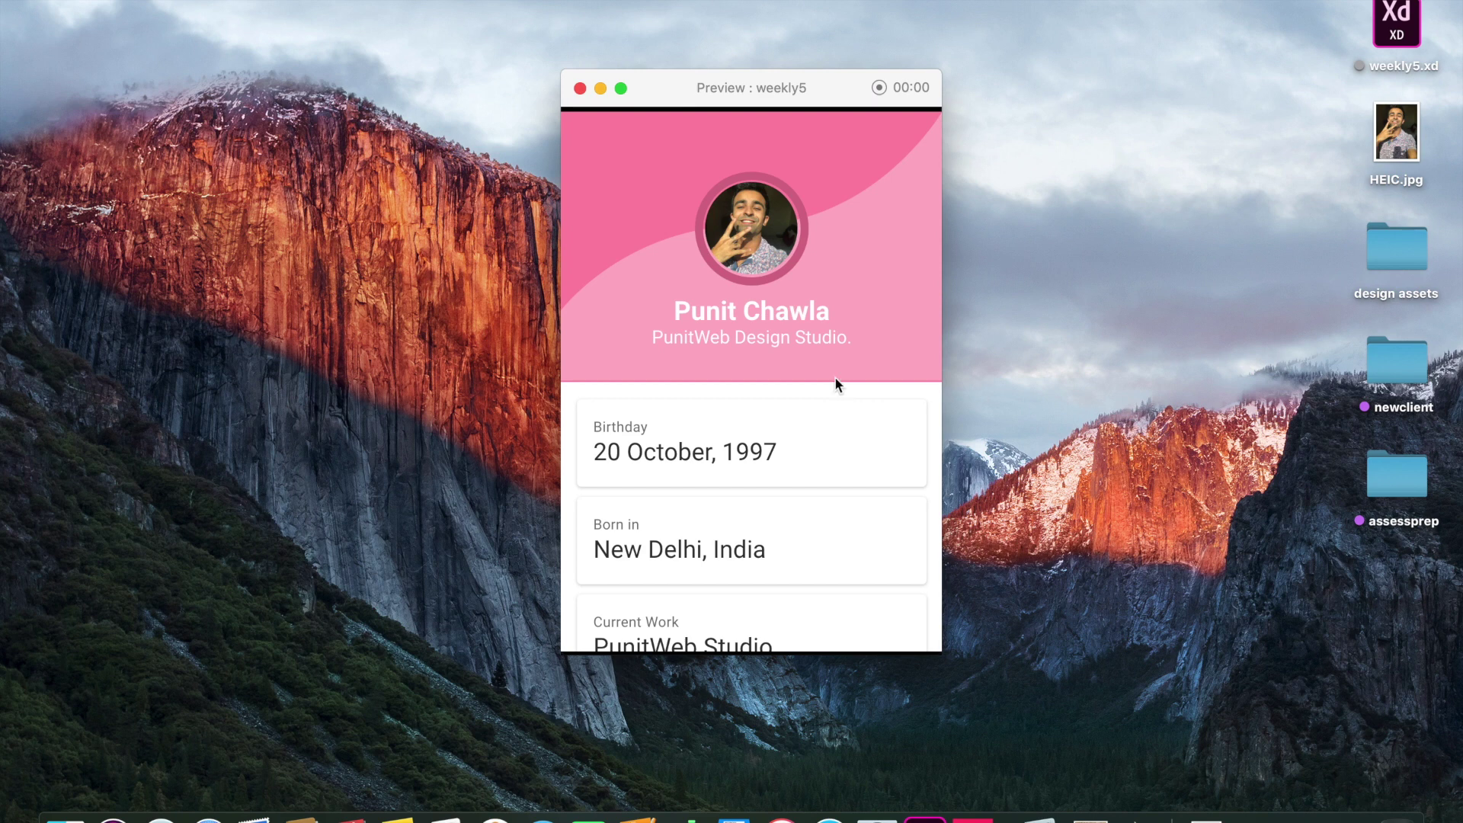
- Close the preview, return to the weekly5 design and bring both artboards into view
{"action": "scroll", "coordinate": [836, 381], "scroll_direction": "down", "scroll_amount": 5}
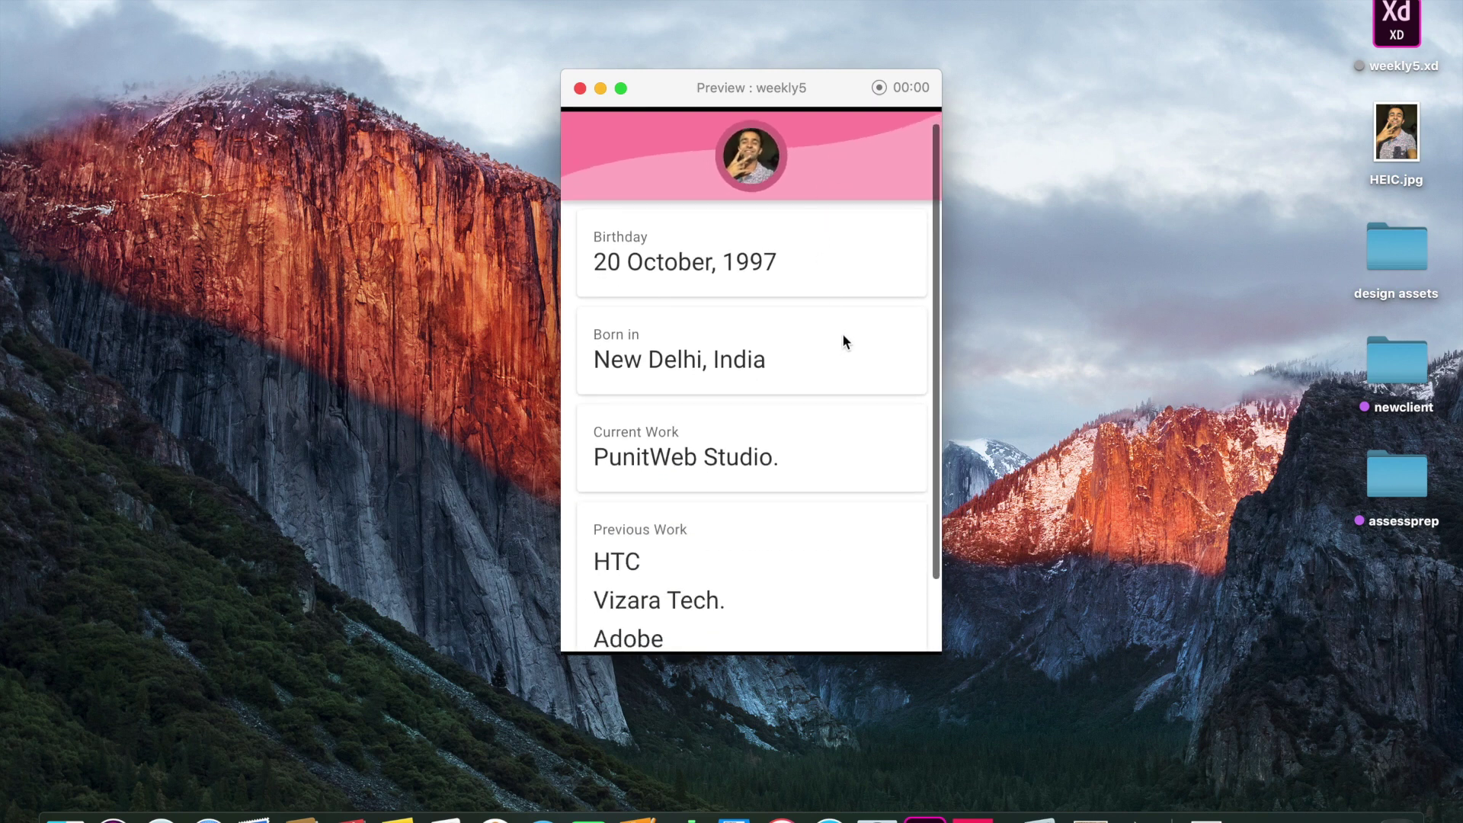
{"action": "scroll", "coordinate": [844, 305], "scroll_direction": "down", "scroll_amount": 2}
{"action": "scroll", "coordinate": [844, 244], "scroll_direction": "up", "scroll_amount": 2}
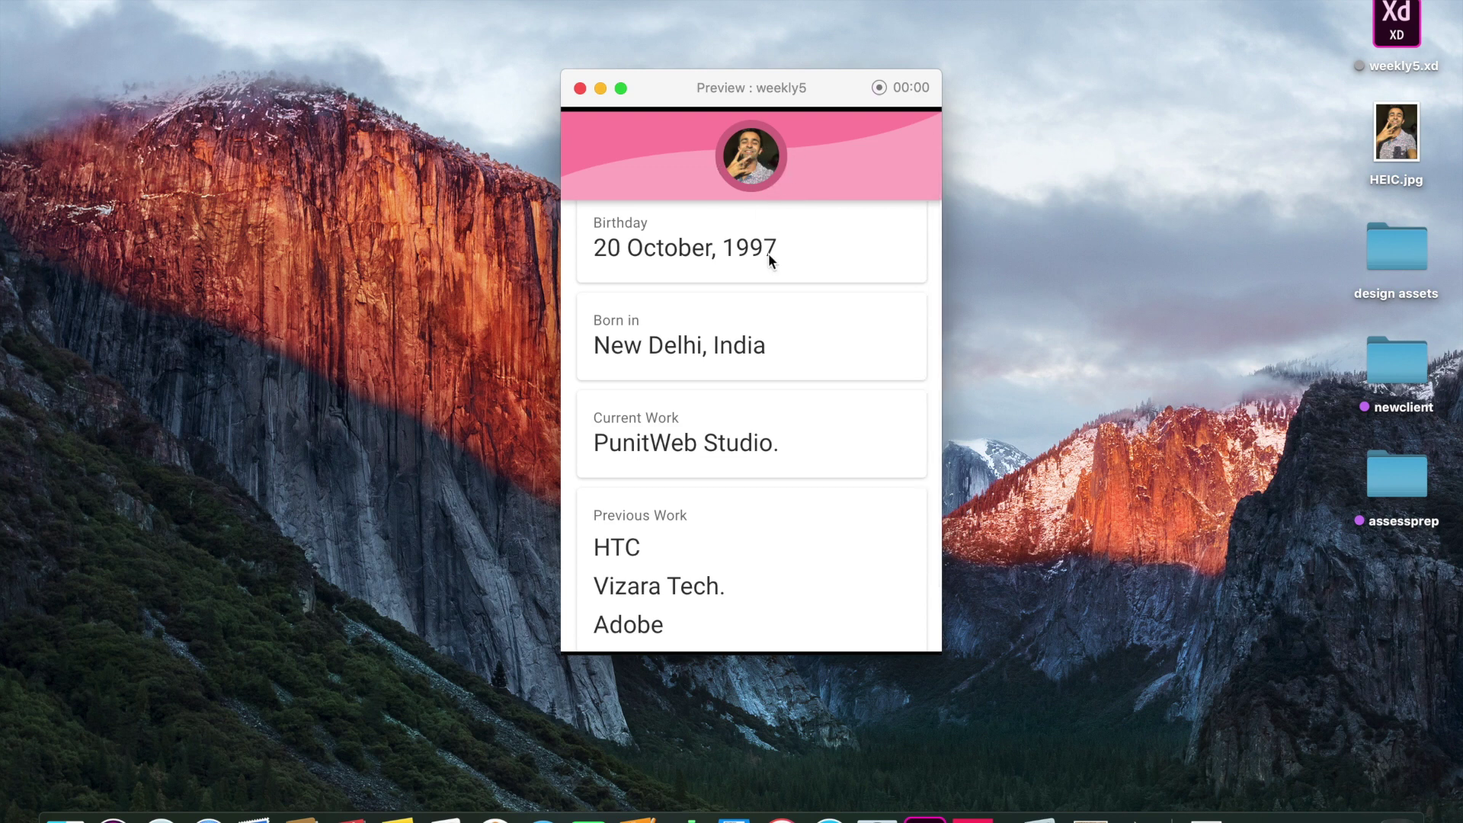
{"action": "scroll", "coordinate": [769, 282], "scroll_direction": "up", "scroll_amount": 1}
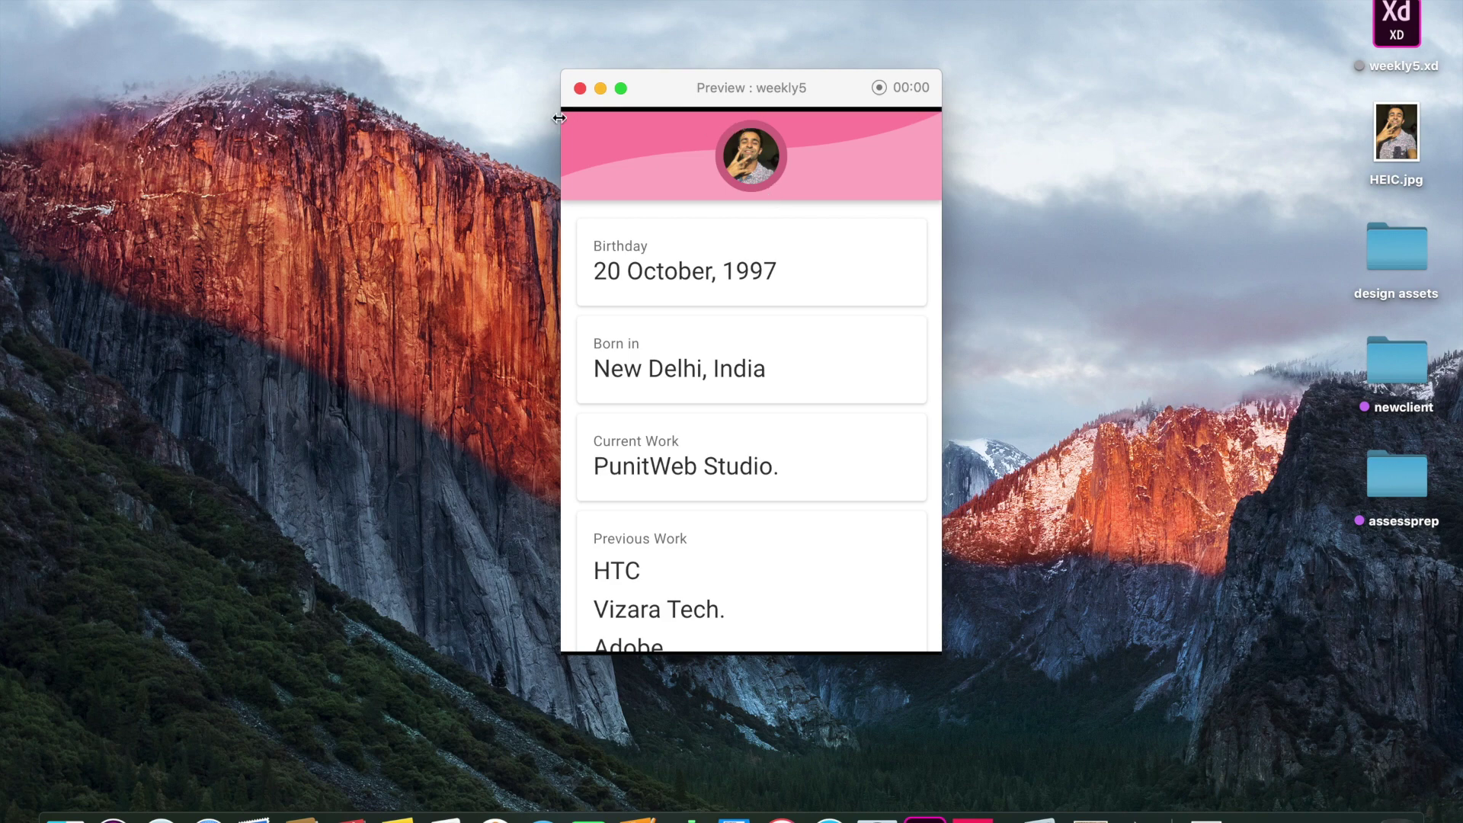
{"action": "left_click", "coordinate": [580, 88]}
{"action": "left_click", "coordinate": [928, 806]}
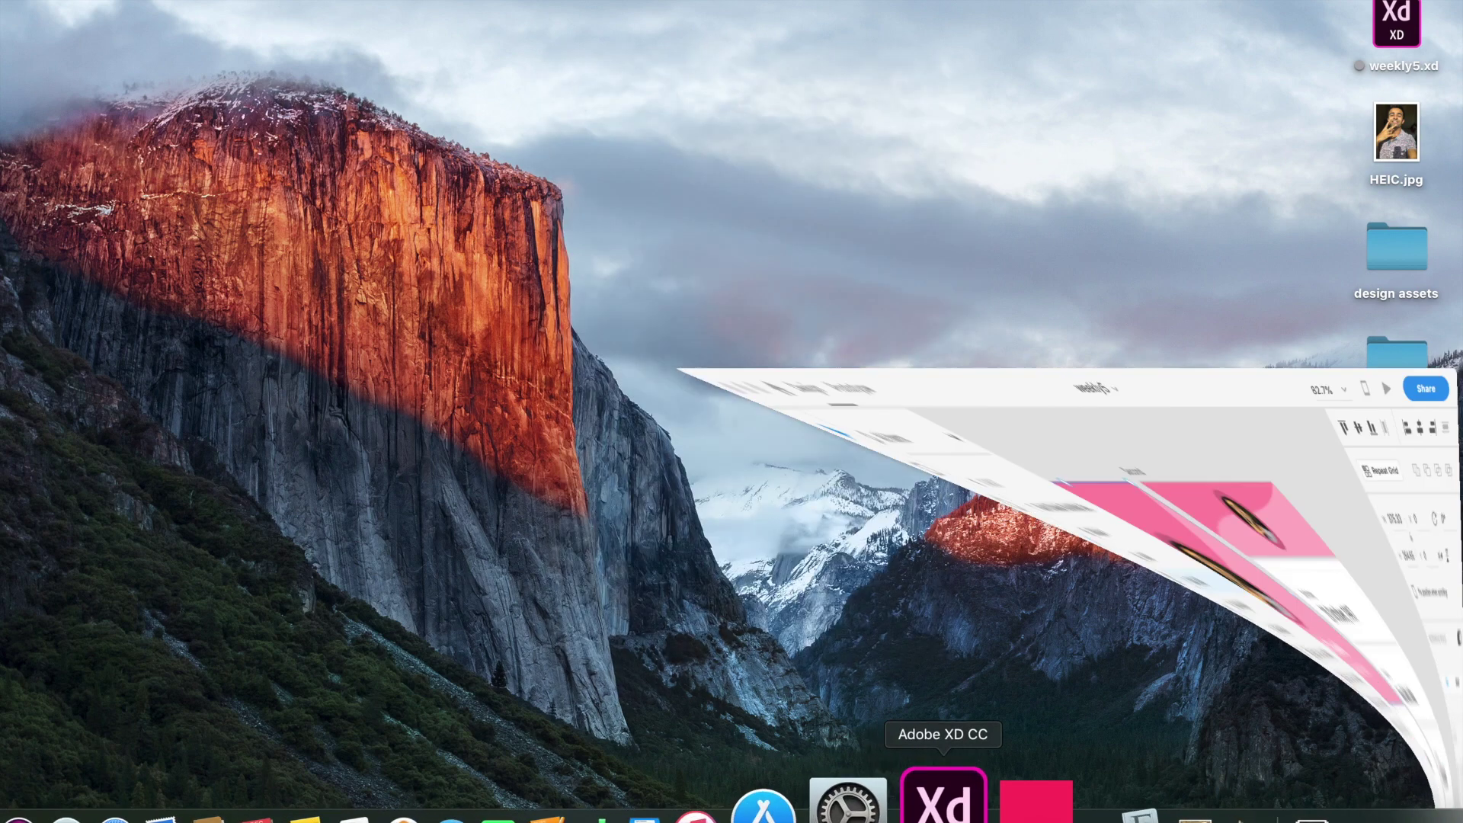
{"action": "left_click", "coordinate": [687, 501]}
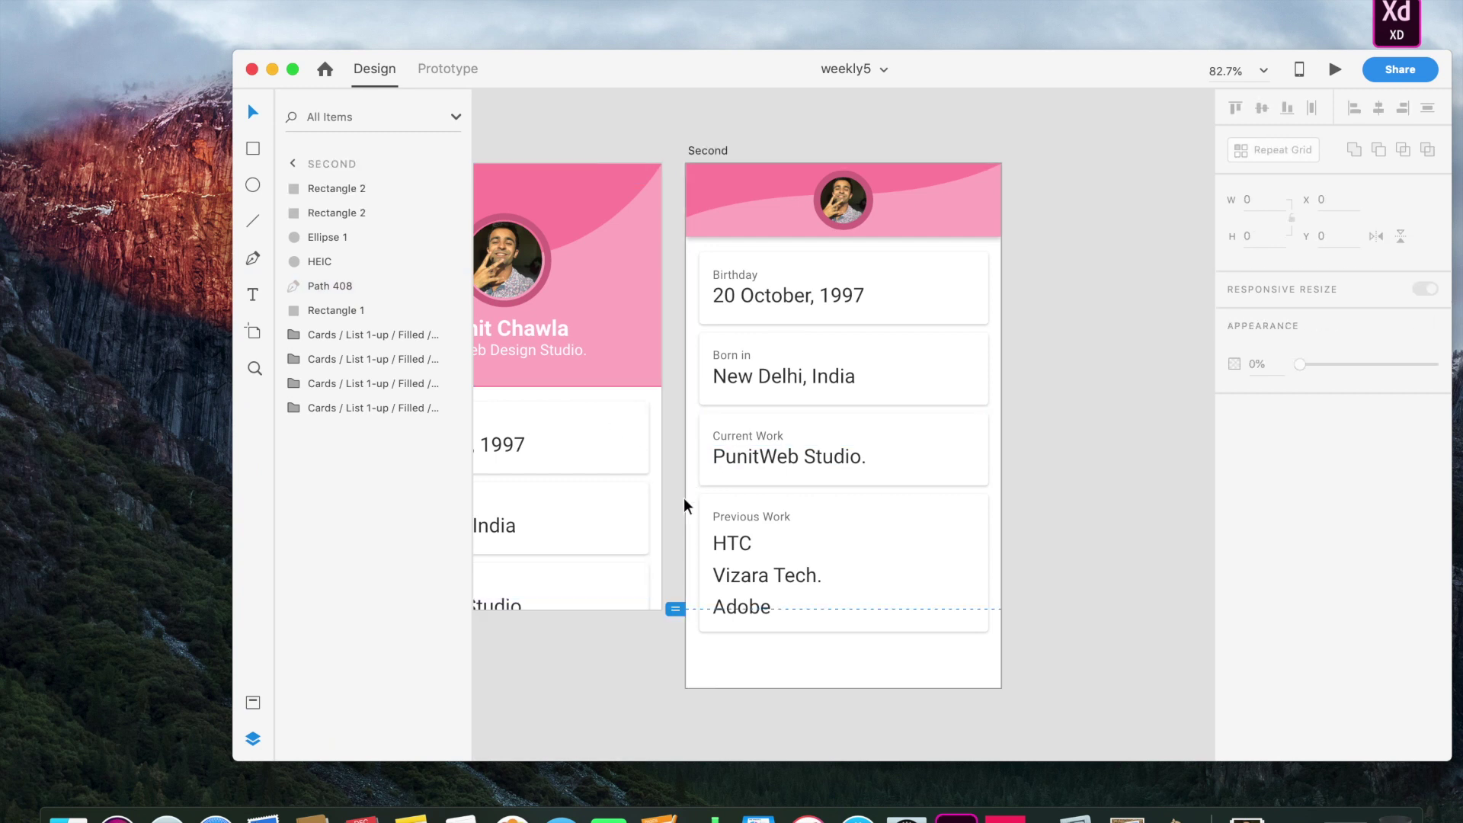
{"action": "left_click_drag", "start_coordinate": [647, 676], "coordinate": [838, 656]}
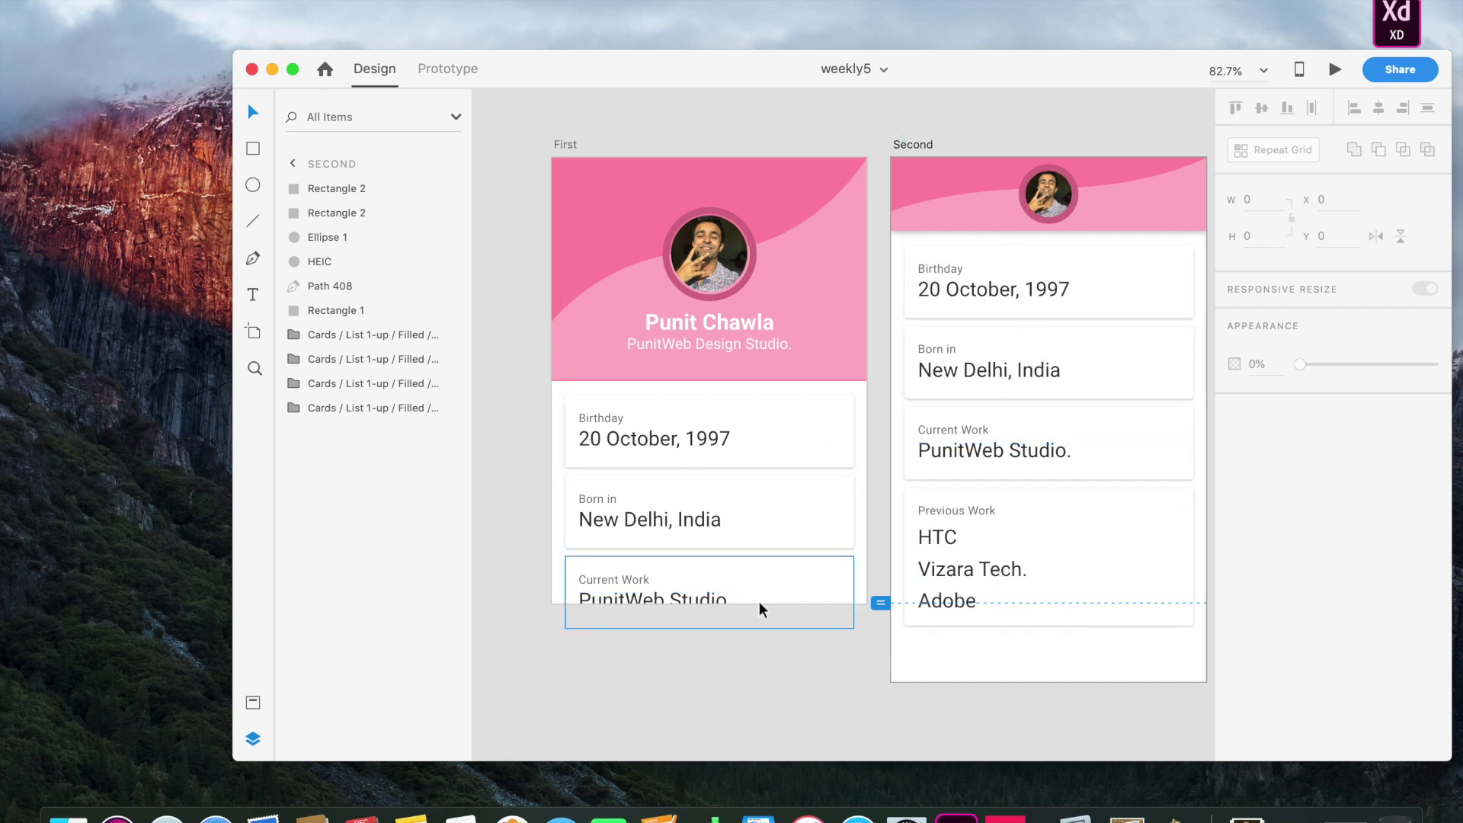
- Move the header shape from First onto the Second artboard, then delete it
{"action": "left_click", "coordinate": [775, 402]}
{"action": "left_click_drag", "start_coordinate": [774, 403], "coordinate": [924, 223]}
{"action": "key", "text": "Delete"}
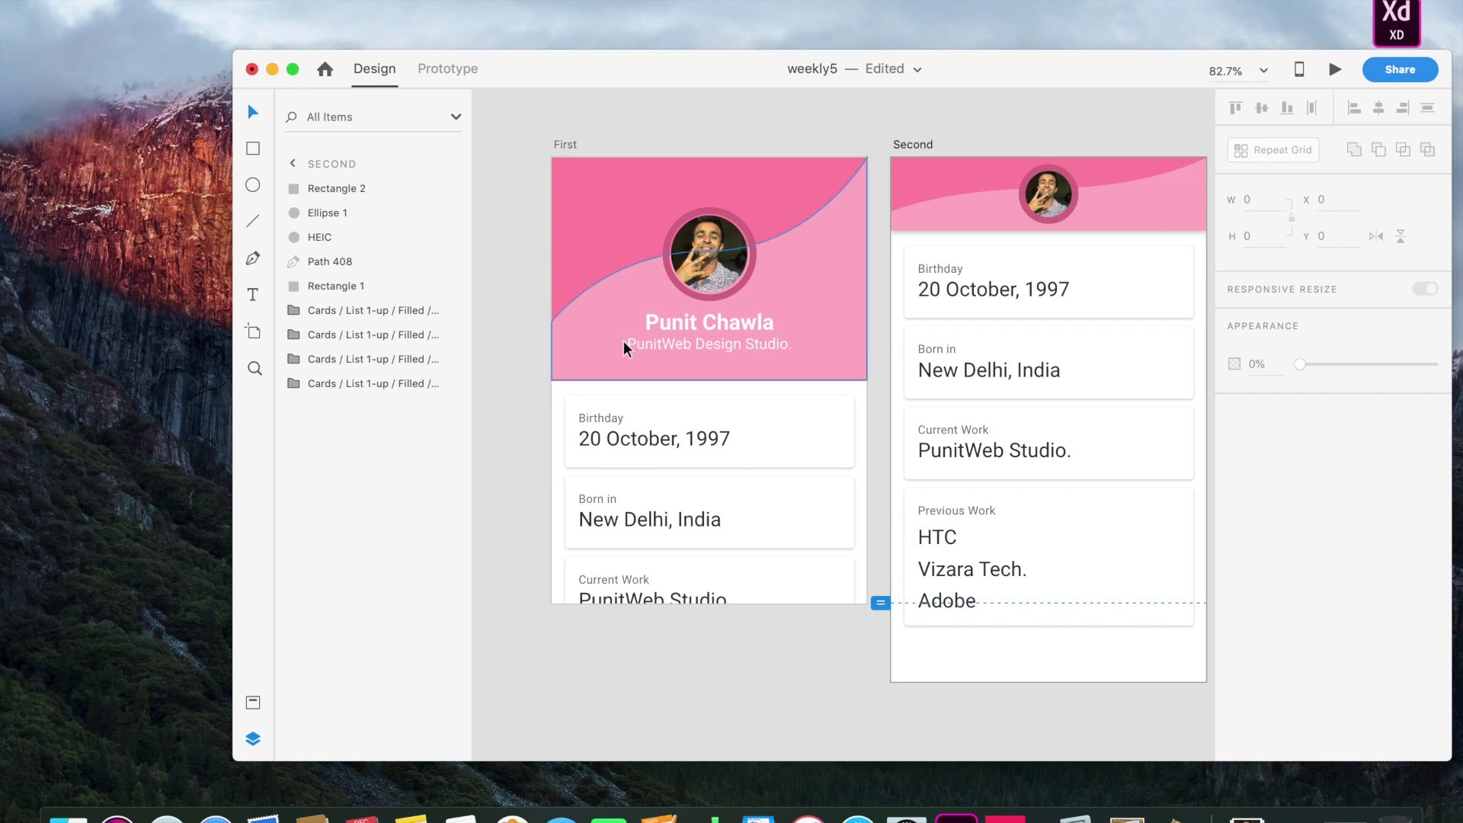
- Draw a 344×487 rectangle over First's header and cards and set its opacity to 0%
{"action": "left_click", "coordinate": [253, 148]}
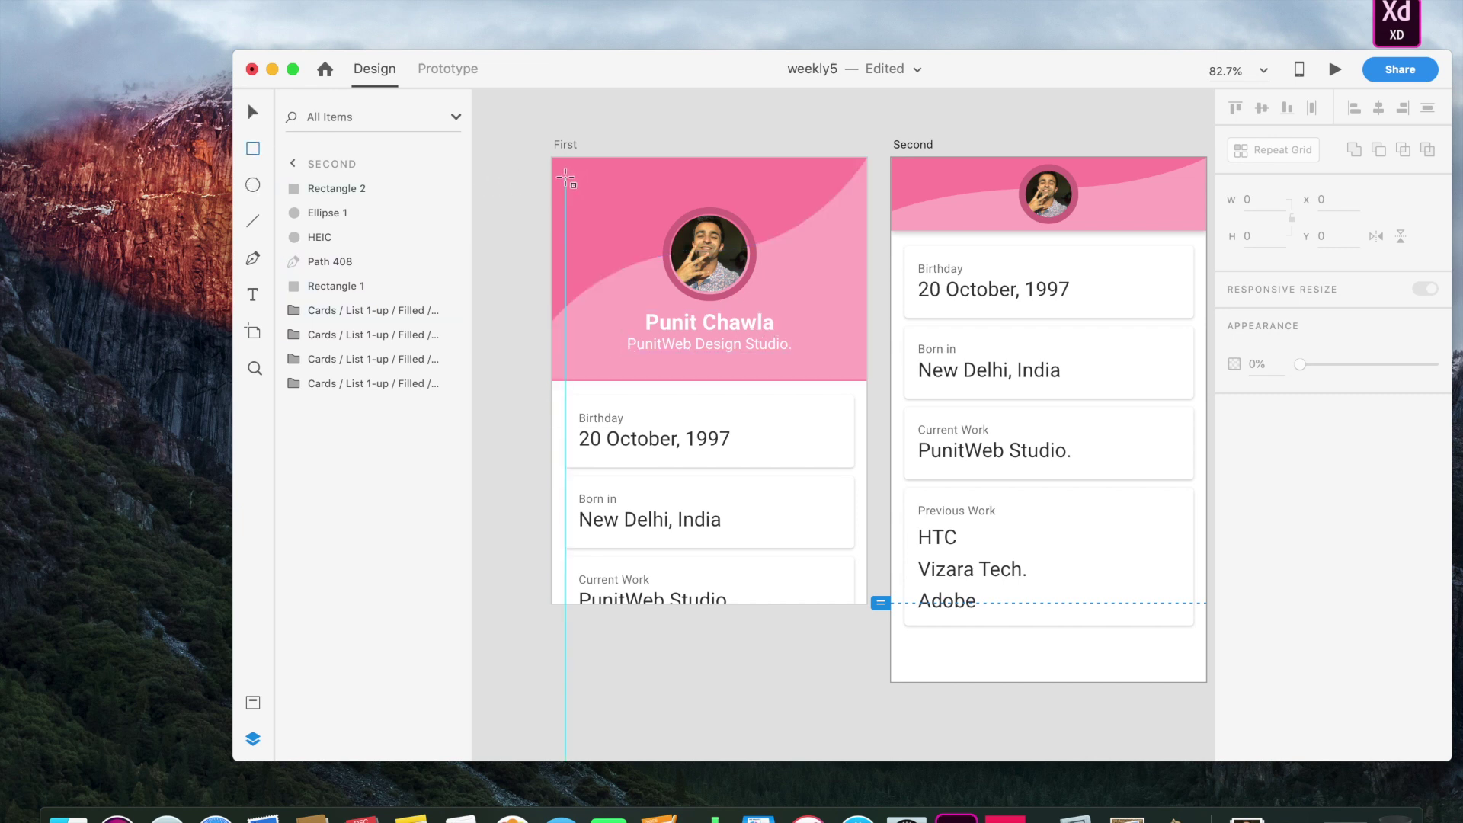
{"action": "mouse_move", "coordinate": [565, 178]}
{"action": "left_mouse_down"}
{"action": "mouse_move", "coordinate": [644, 237]}
{"action": "mouse_move", "coordinate": [767, 396]}
{"action": "mouse_move", "coordinate": [857, 589]}
{"action": "left_mouse_up"}
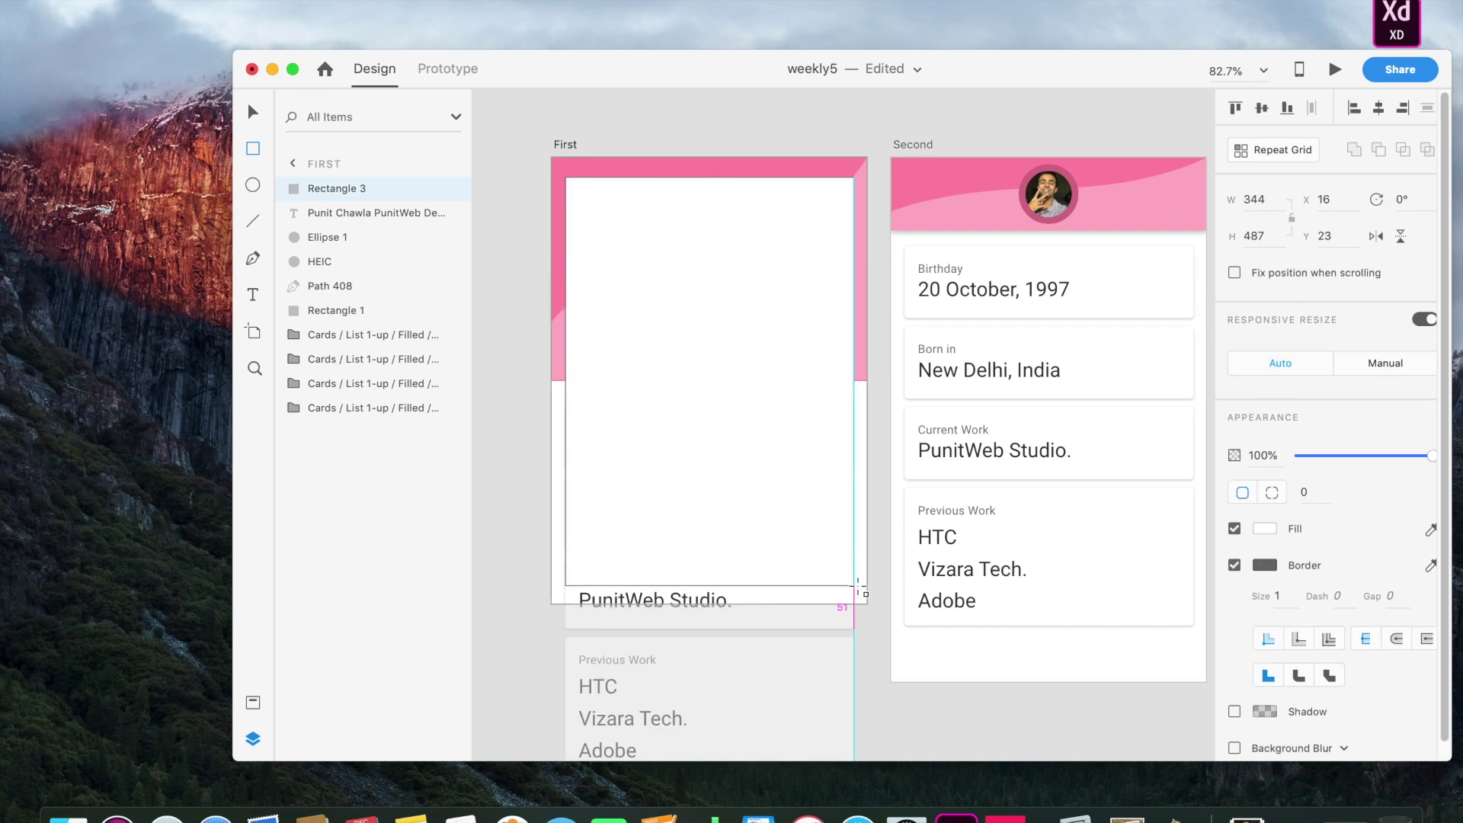
{"action": "left_click_drag", "start_coordinate": [858, 587], "coordinate": [856, 587]}
{"action": "key", "text": "v"}
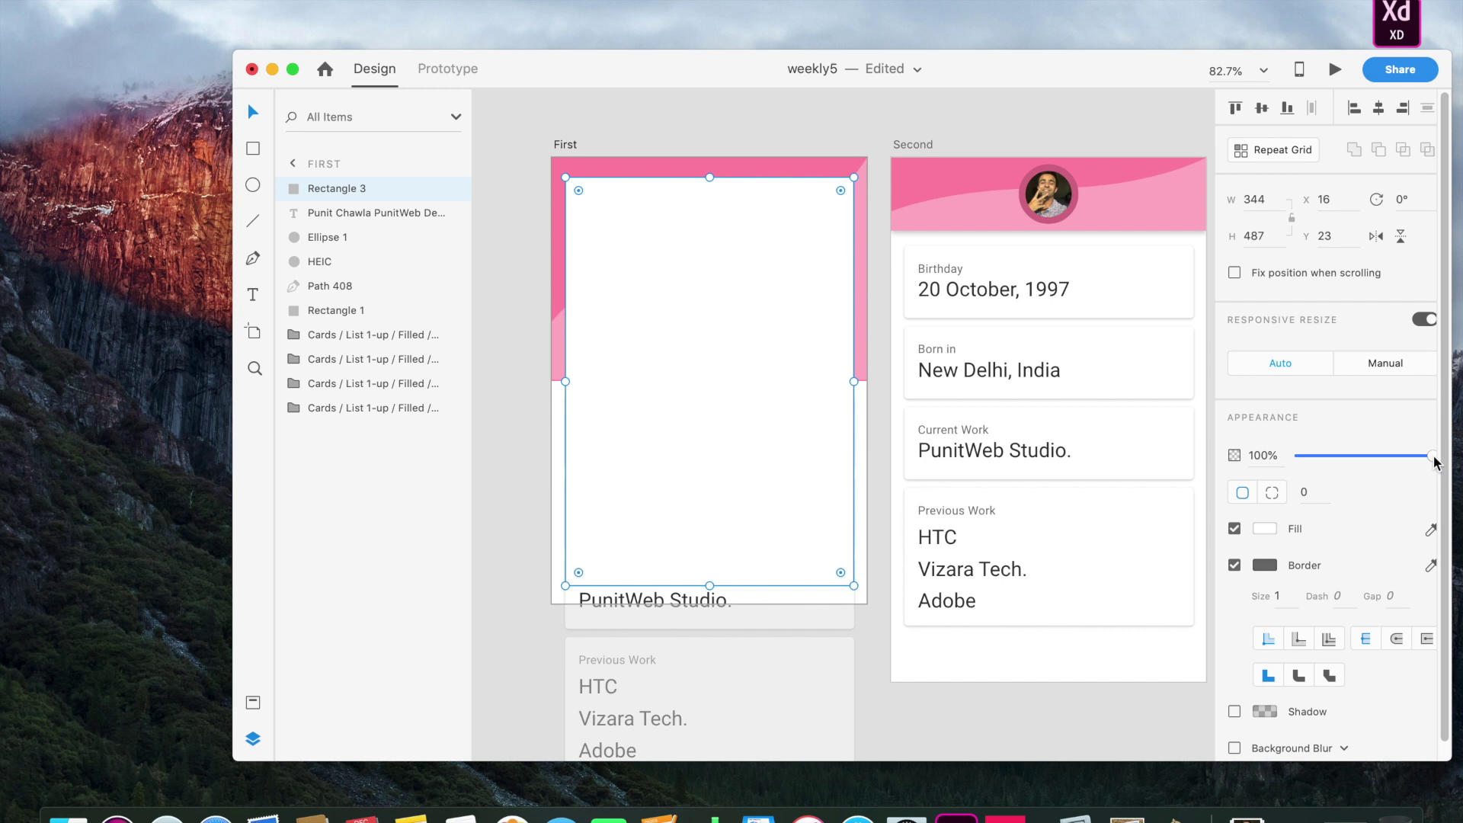
{"action": "left_click_drag", "start_coordinate": [1433, 461], "coordinate": [1298, 454]}
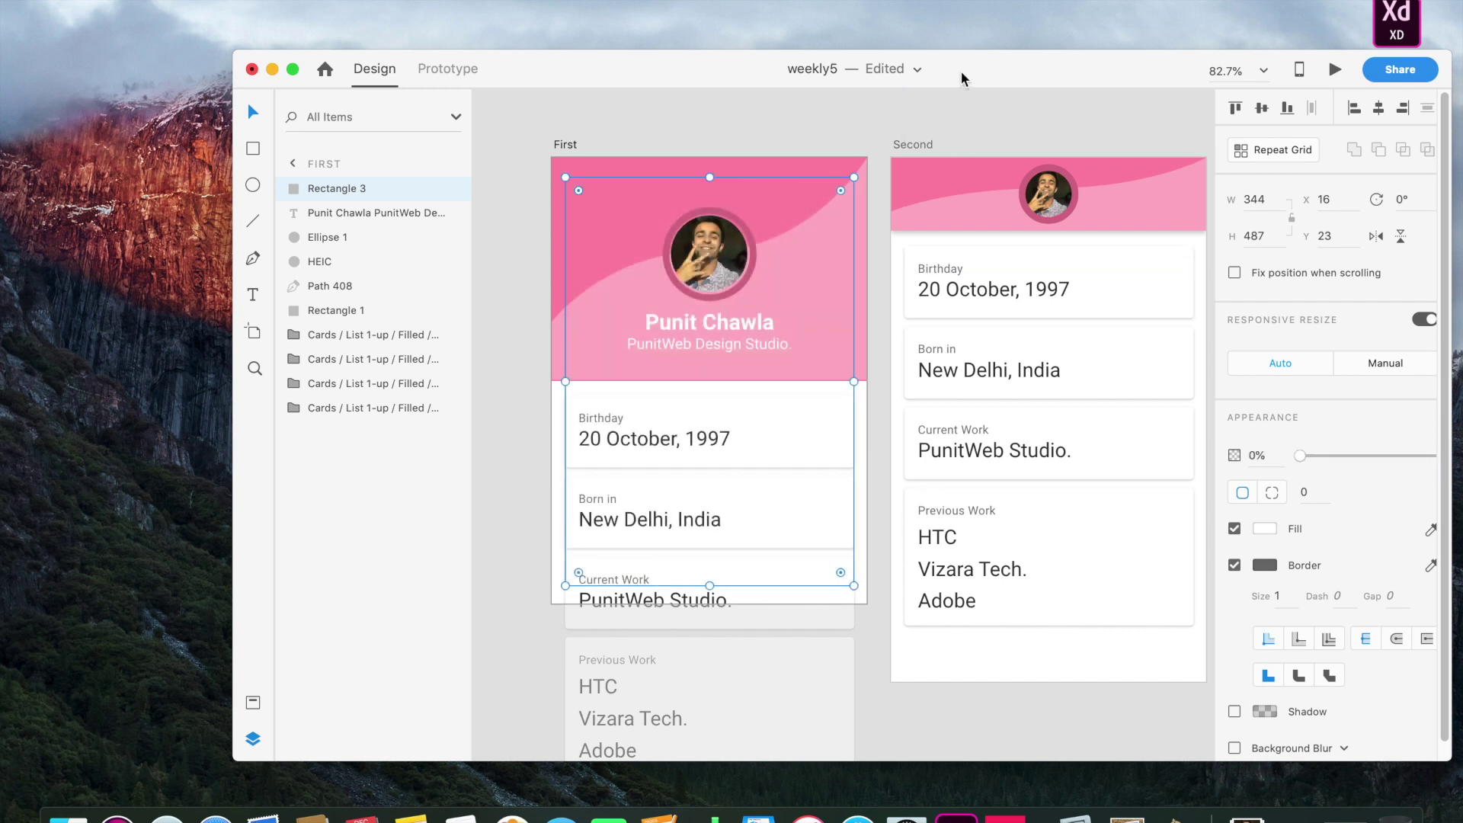
{"action": "left_click_drag", "start_coordinate": [965, 78], "coordinate": [860, 57]}
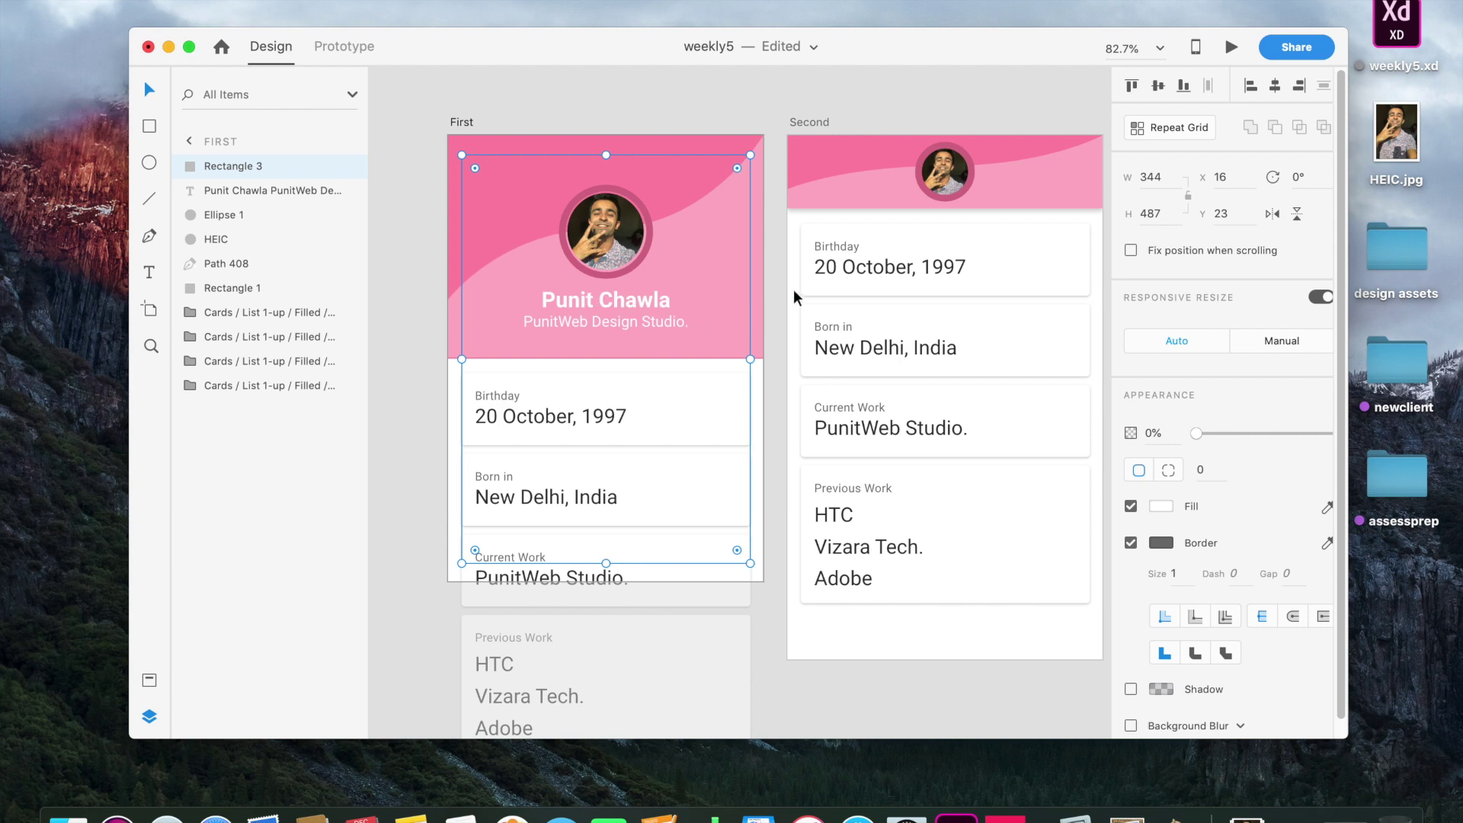
- Paste the transparent rectangle onto Second, move it up to Y -452, and reselect First's Rectangle 3
{"action": "left_click", "coordinate": [841, 268]}
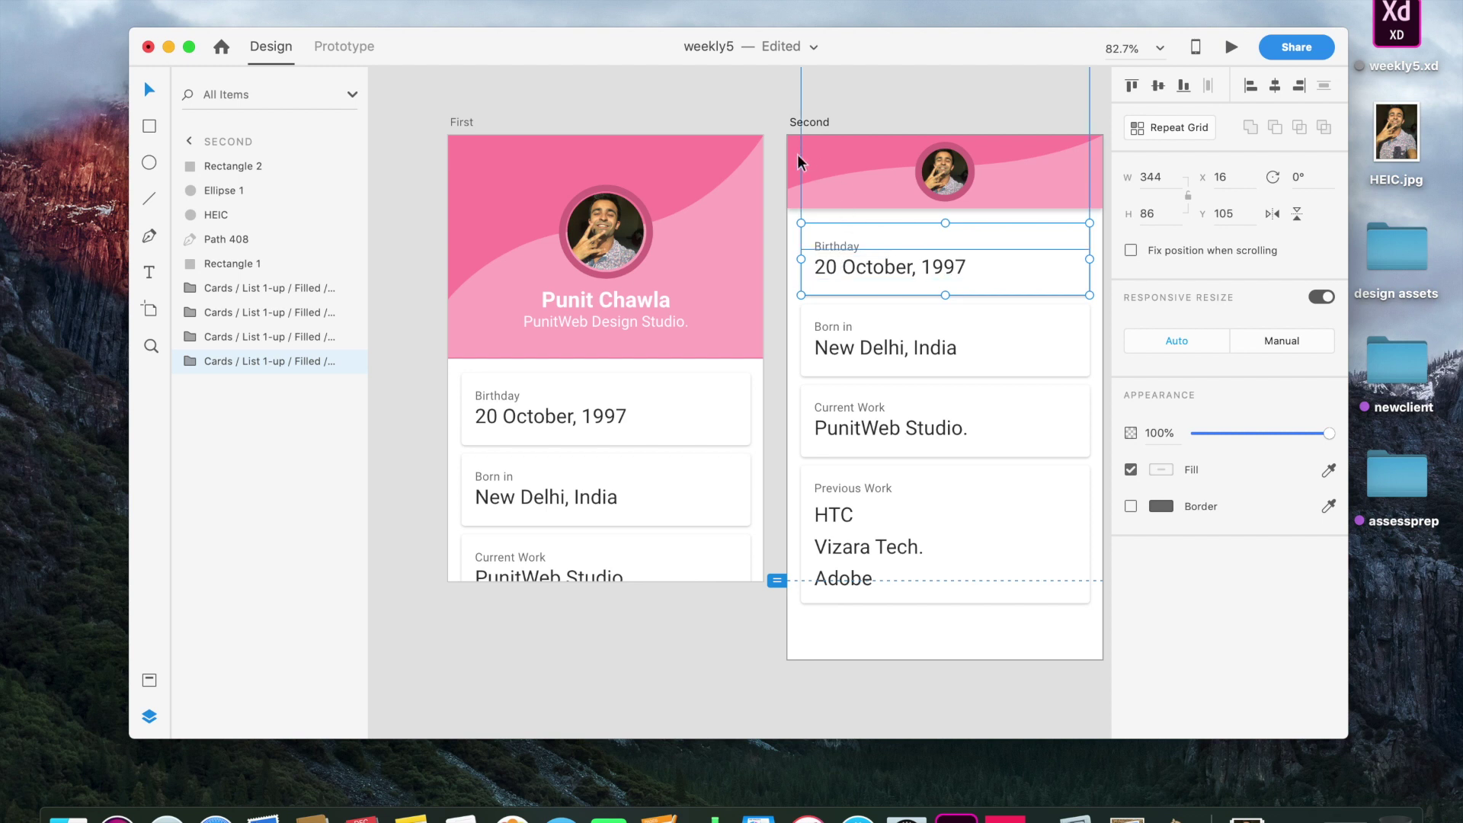
{"action": "key", "text": "super+v"}
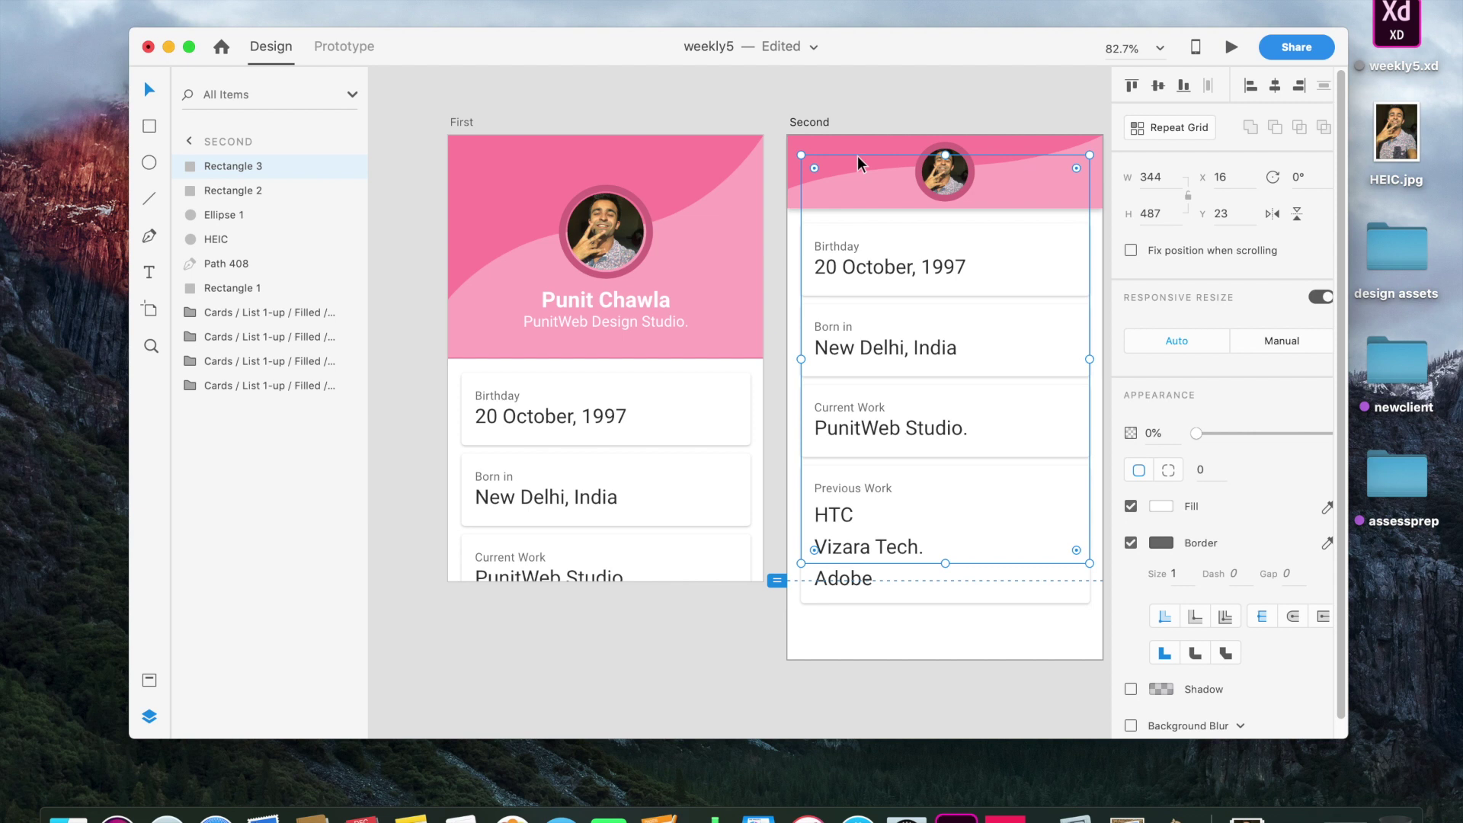
{"action": "left_click_drag", "start_coordinate": [858, 163], "coordinate": [880, 2]}
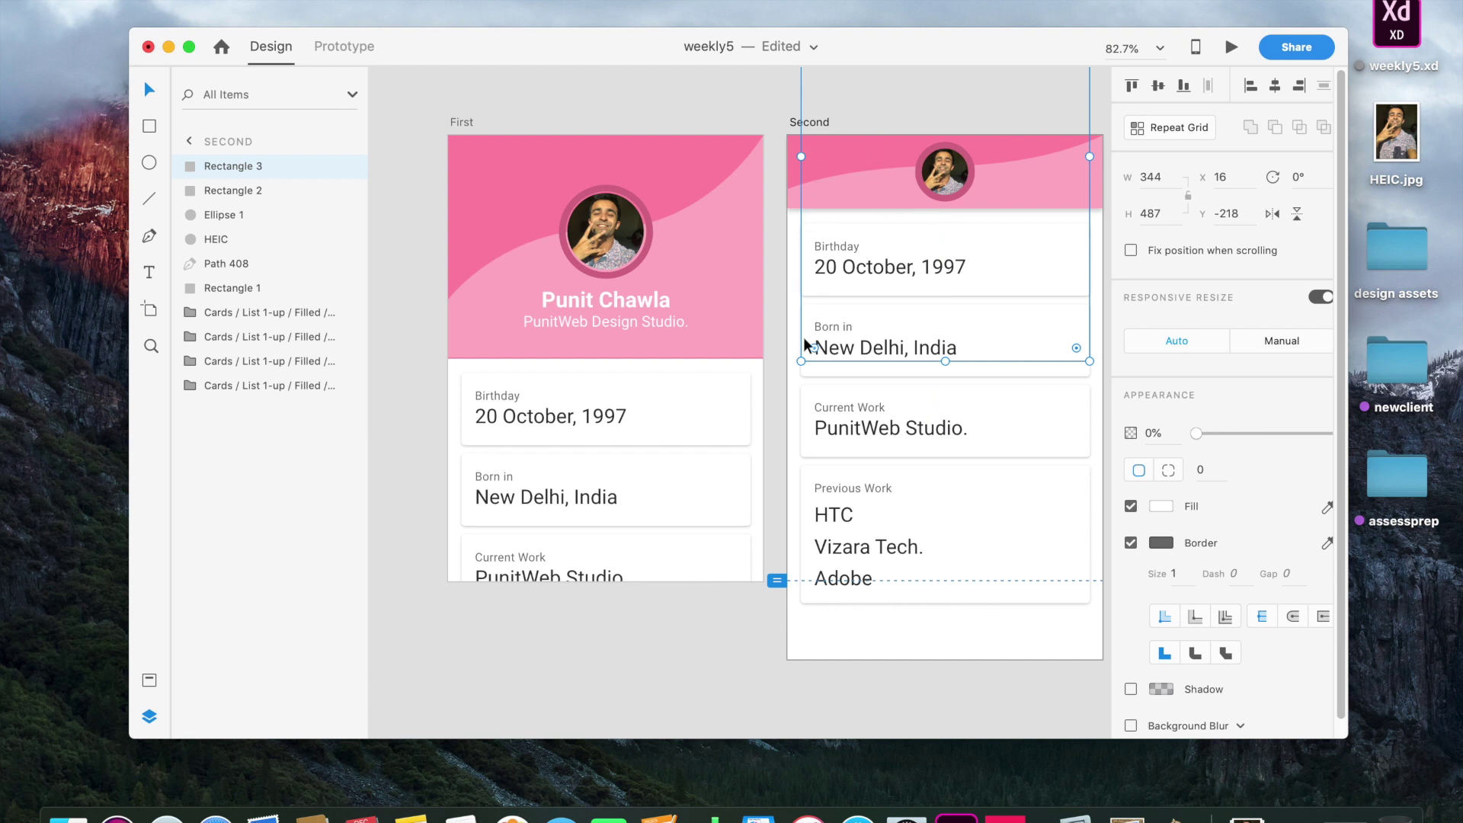
{"action": "left_click_drag", "start_coordinate": [1003, 367], "coordinate": [1018, 168]}
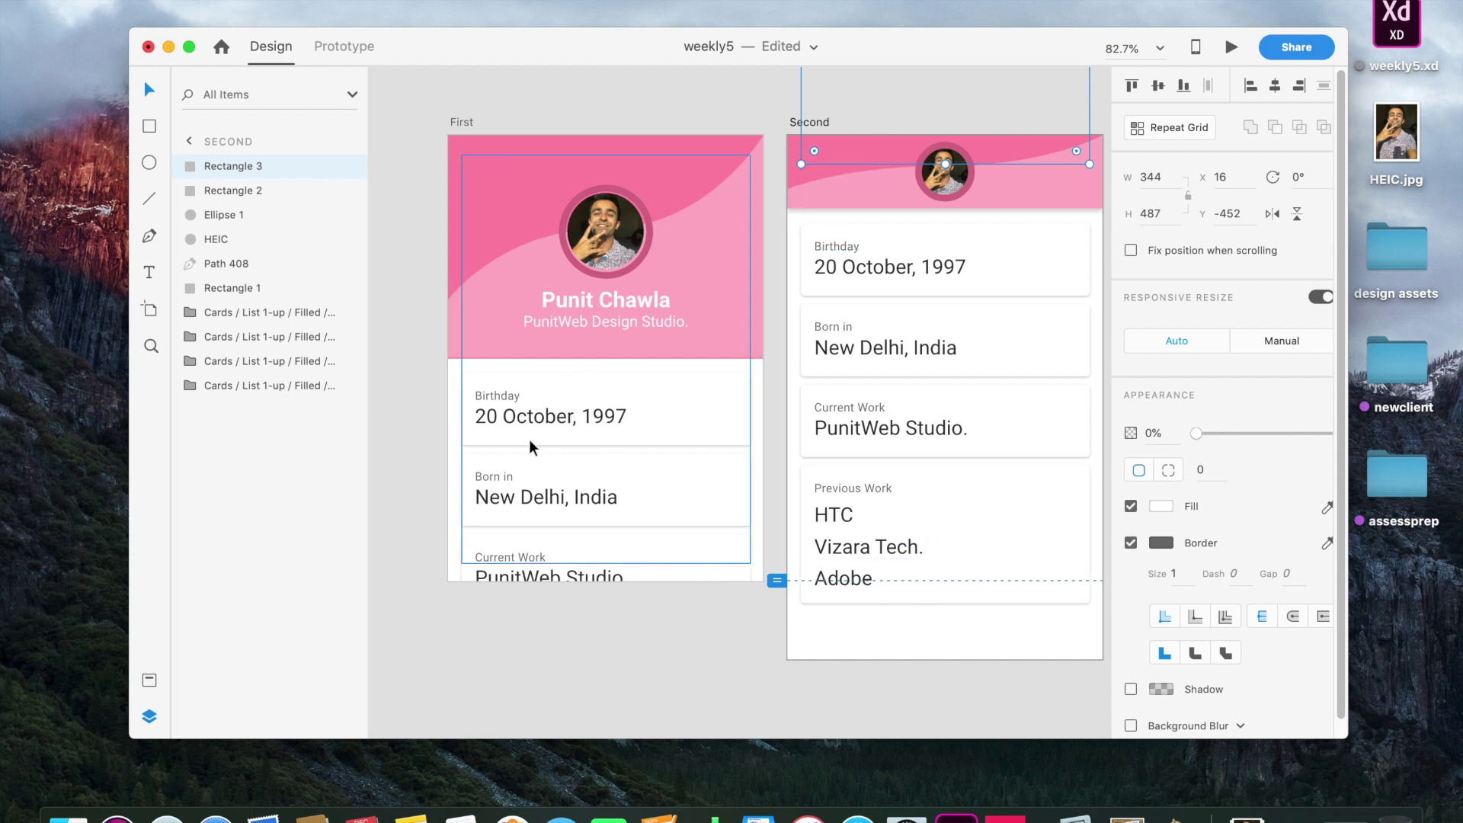
{"action": "left_click", "coordinate": [640, 299]}
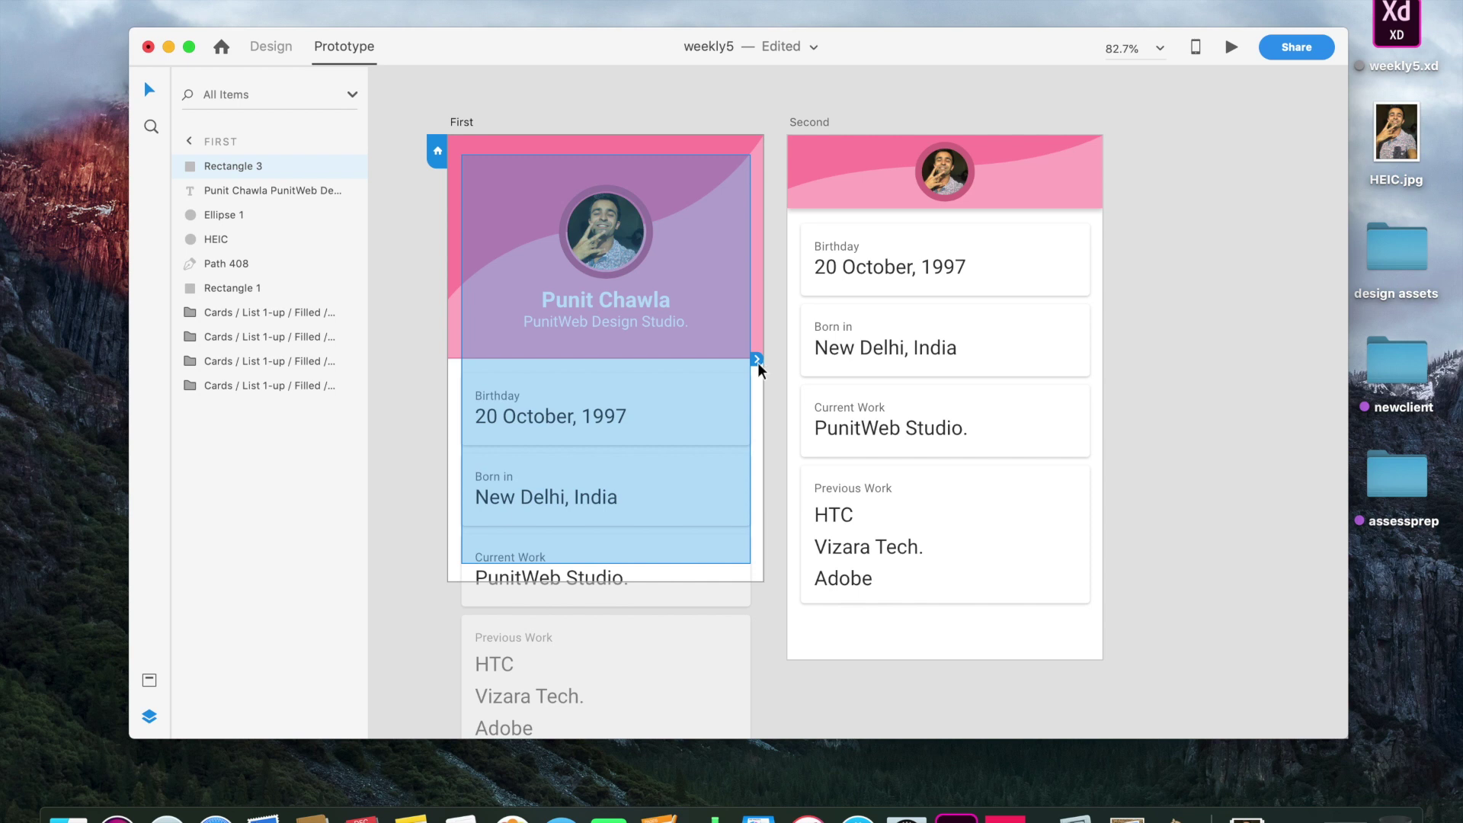
- Wire First's transparent rectangle to Second with a Drag trigger, Auto-Animate and Ease In-Out easing
{"action": "left_click_drag", "start_coordinate": [757, 359], "coordinate": [949, 217]}
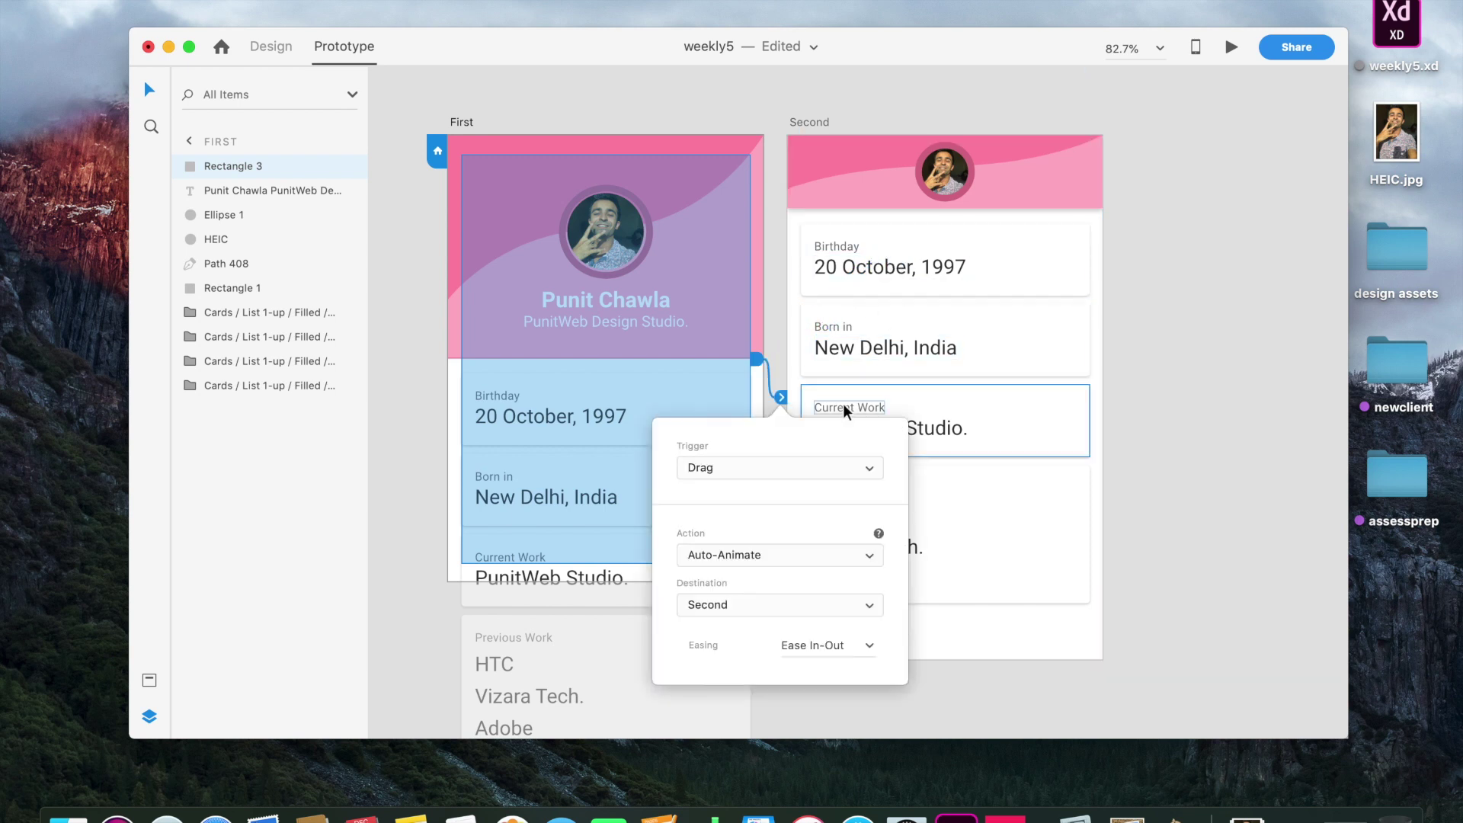
{"action": "left_click", "coordinate": [718, 462]}
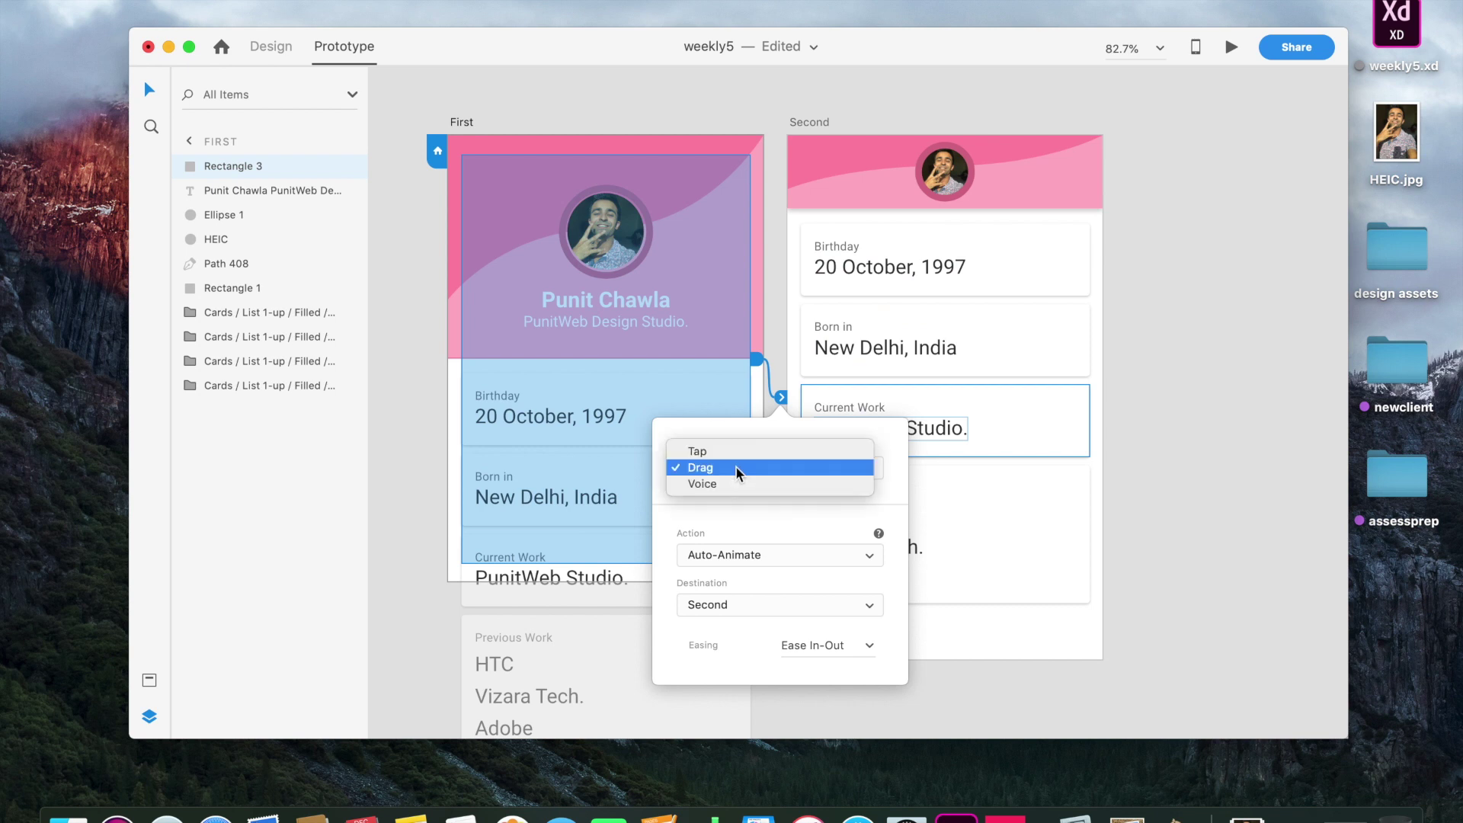
{"action": "left_click", "coordinate": [697, 455]}
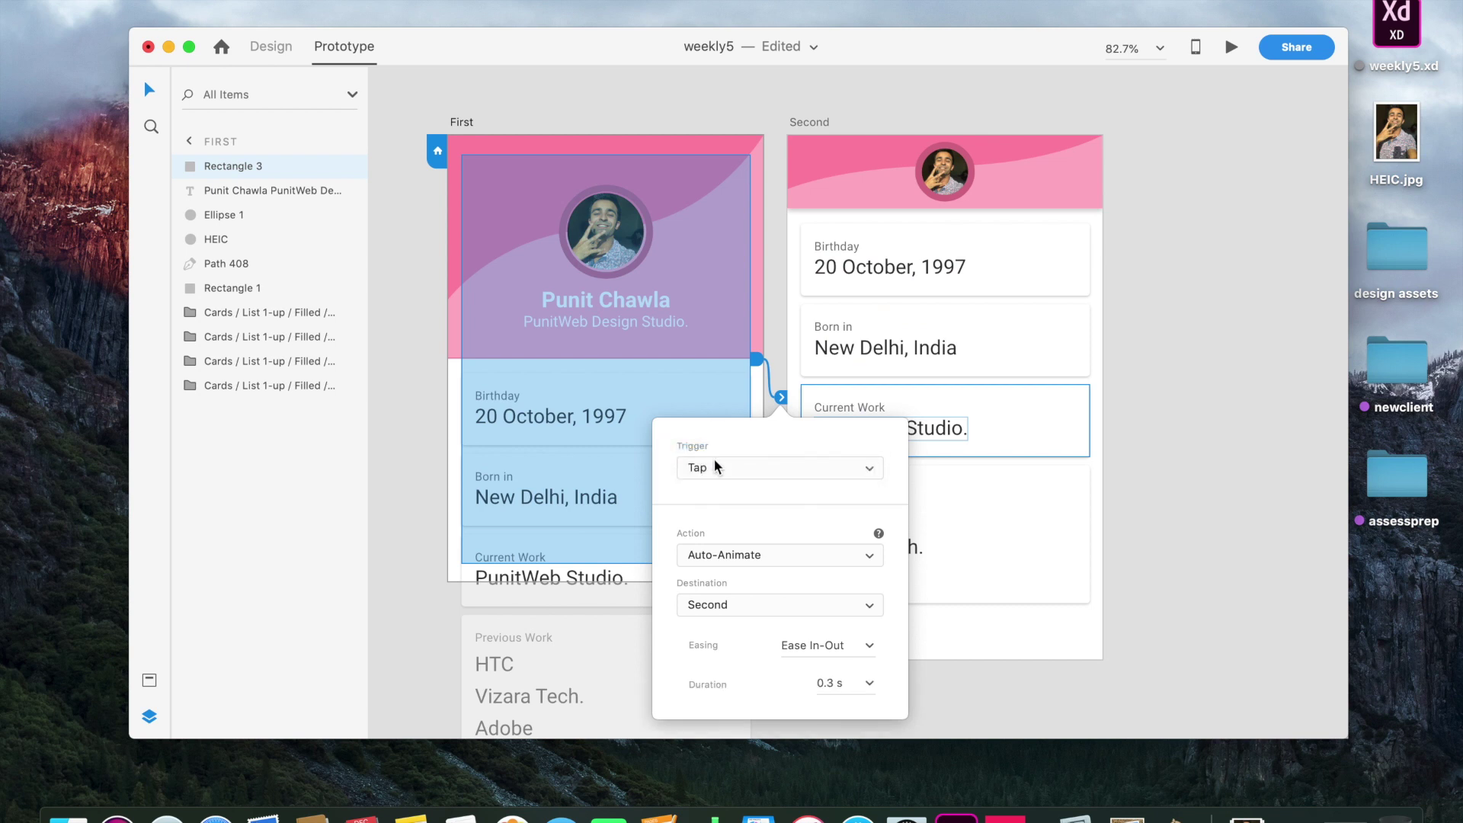
{"action": "left_click", "coordinate": [701, 470]}
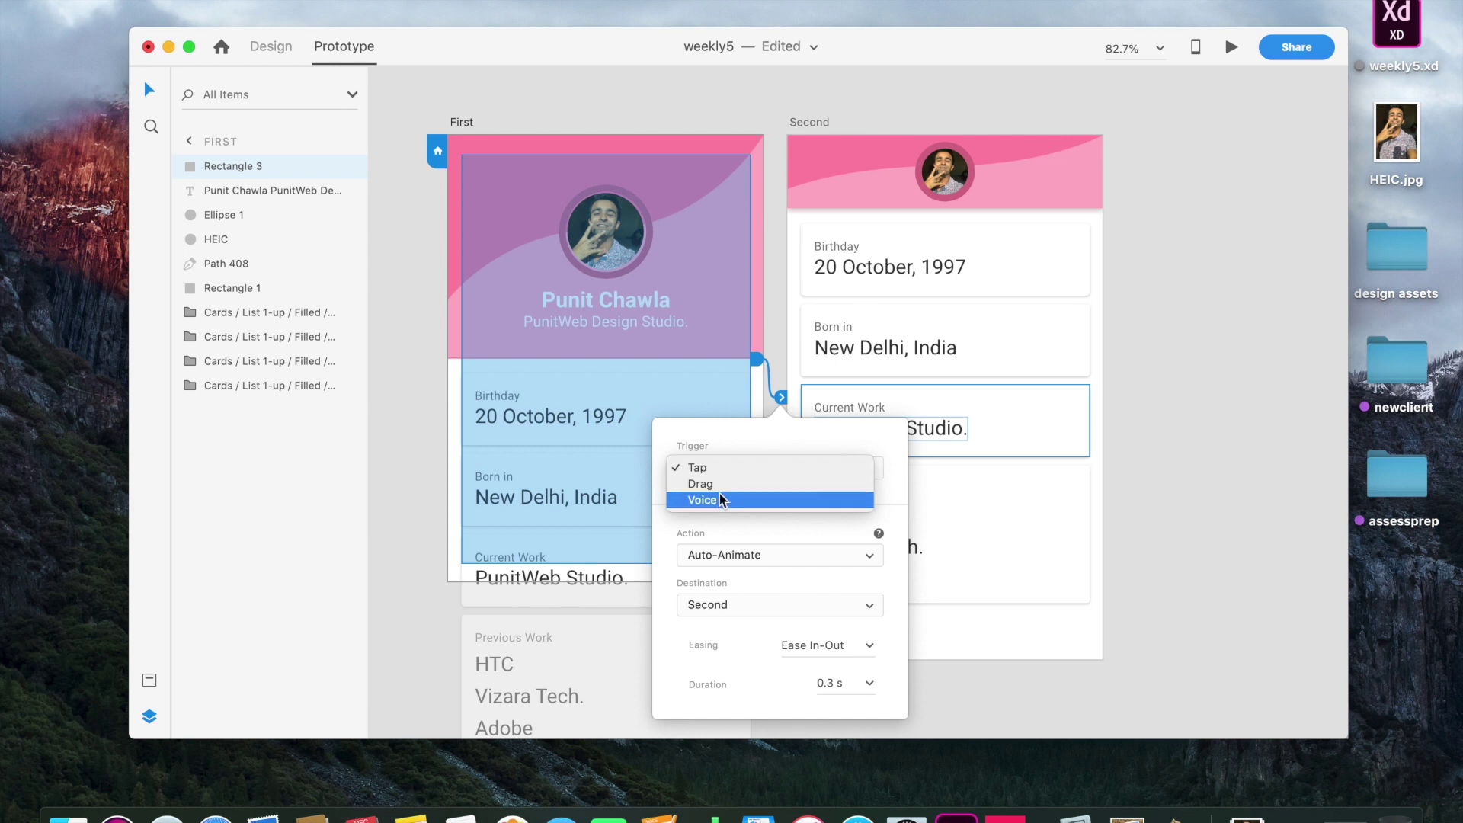
{"action": "left_click", "coordinate": [716, 486]}
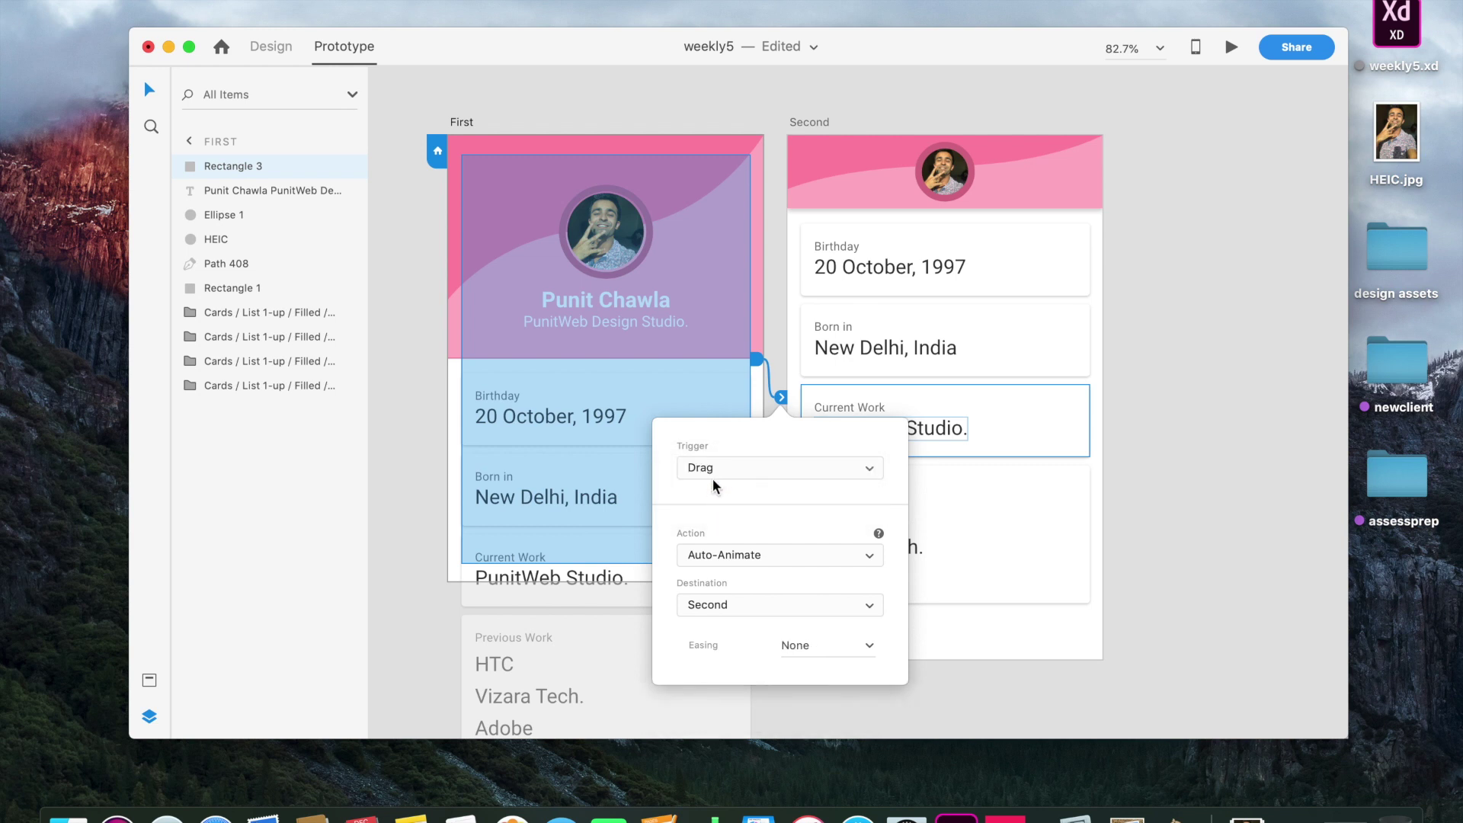
{"action": "left_click", "coordinate": [739, 553]}
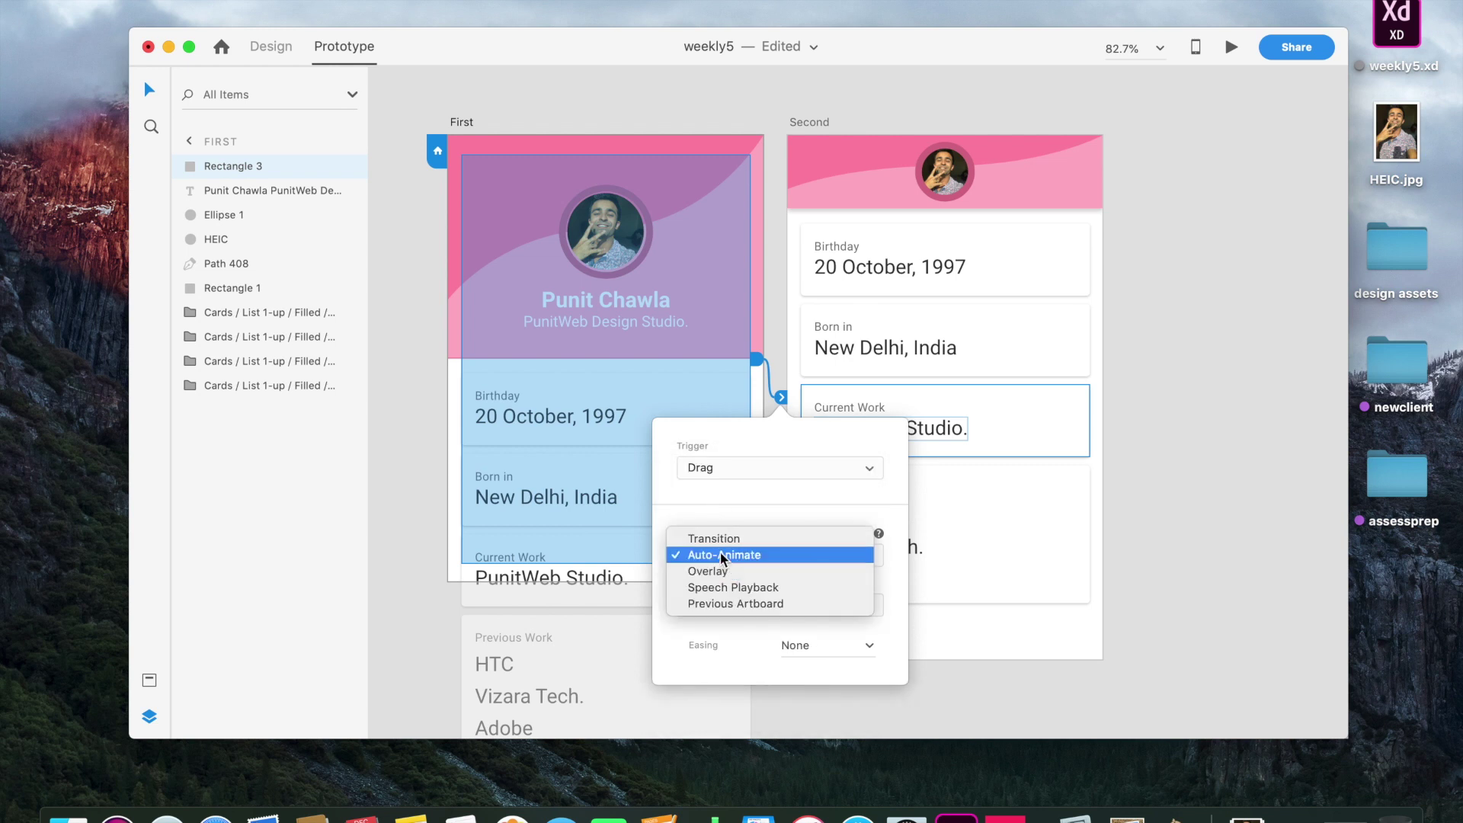
{"action": "left_click", "coordinate": [720, 551]}
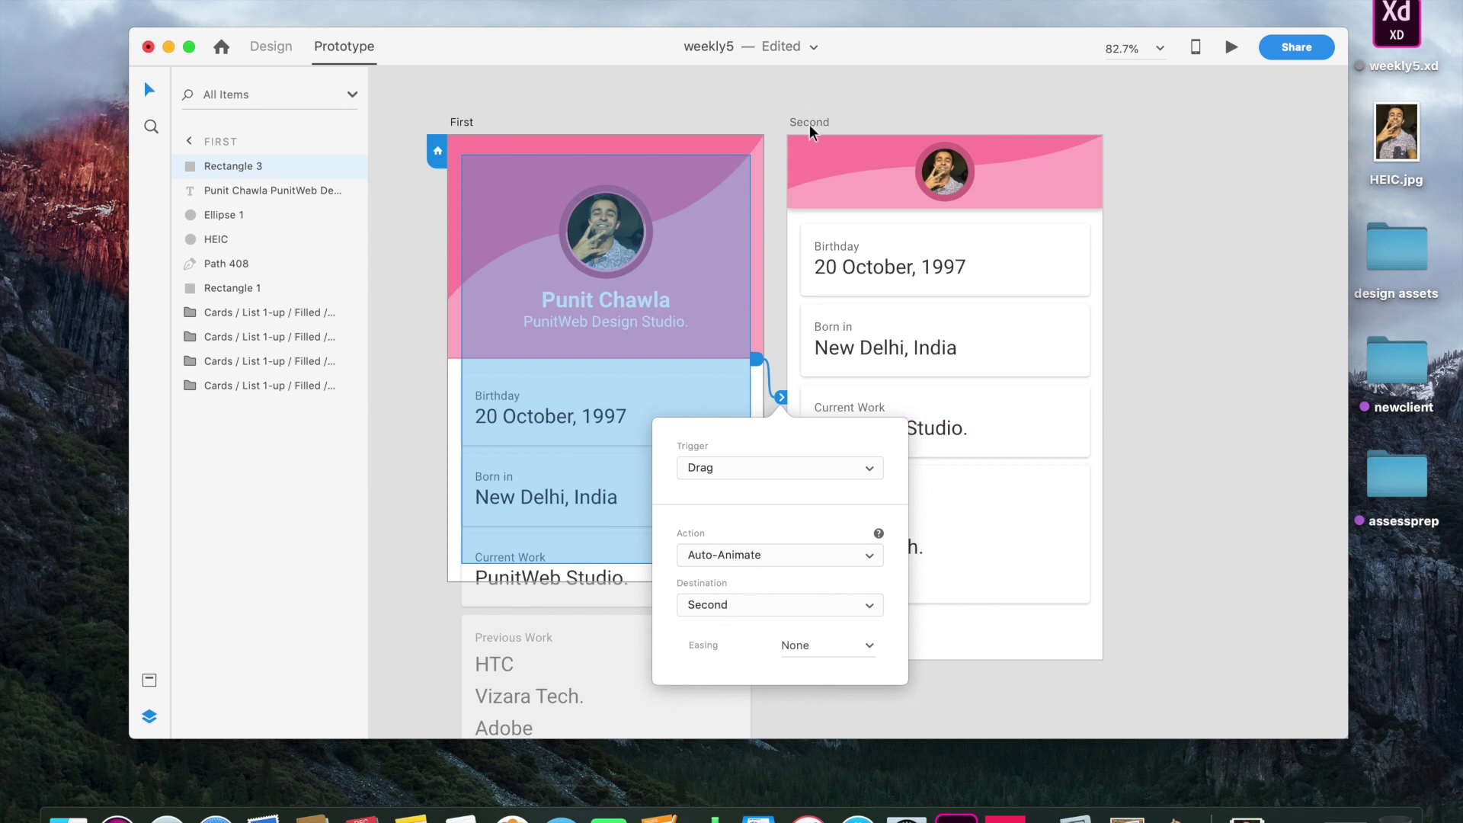
{"action": "left_click", "coordinate": [866, 657]}
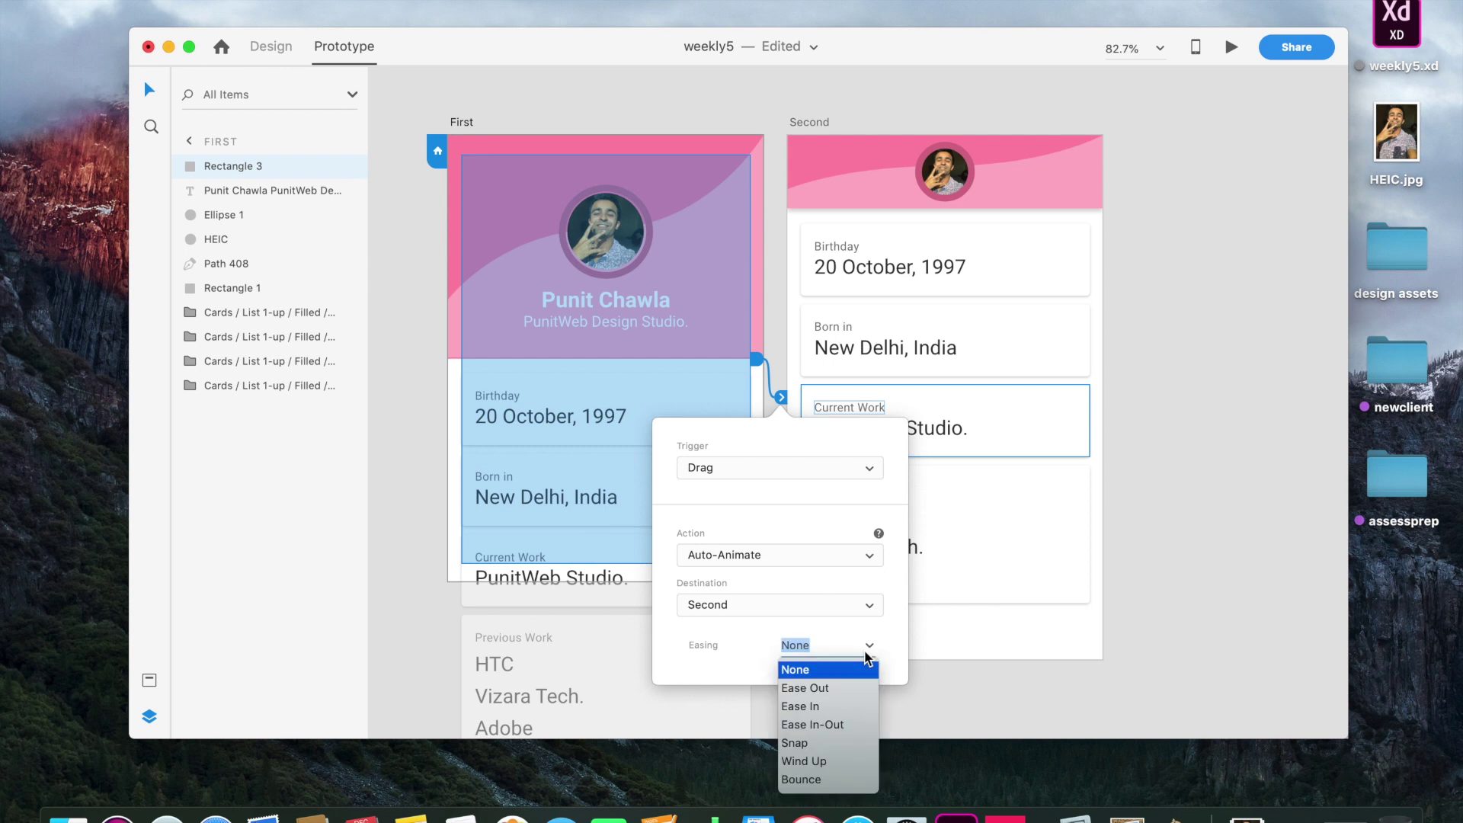
{"action": "left_click", "coordinate": [827, 725]}
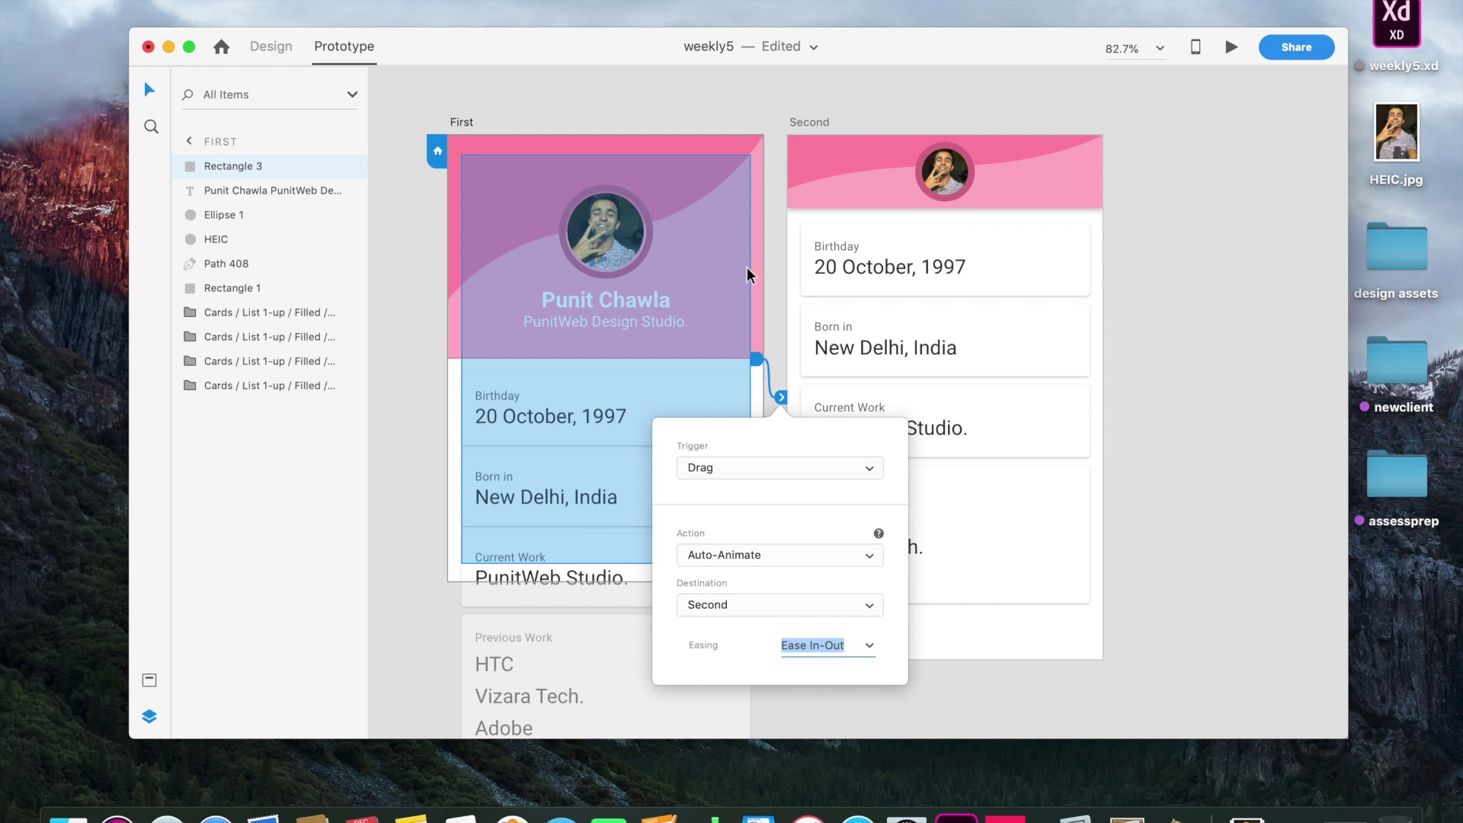
- Save the weekly5 document and launch a desktop preview starting on the First artboard
{"action": "left_click", "coordinate": [958, 681]}
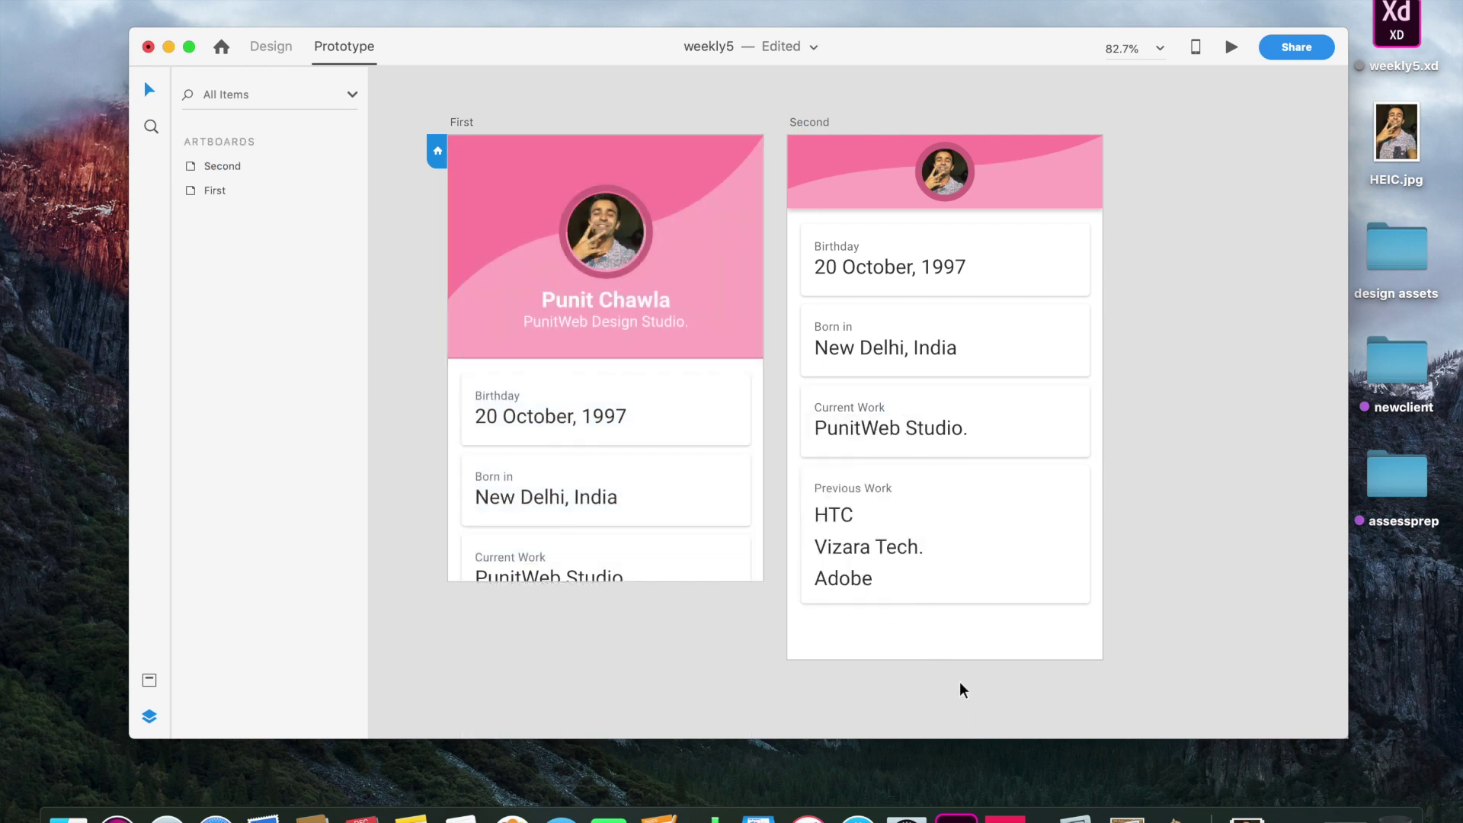
{"action": "key", "text": "super+s"}
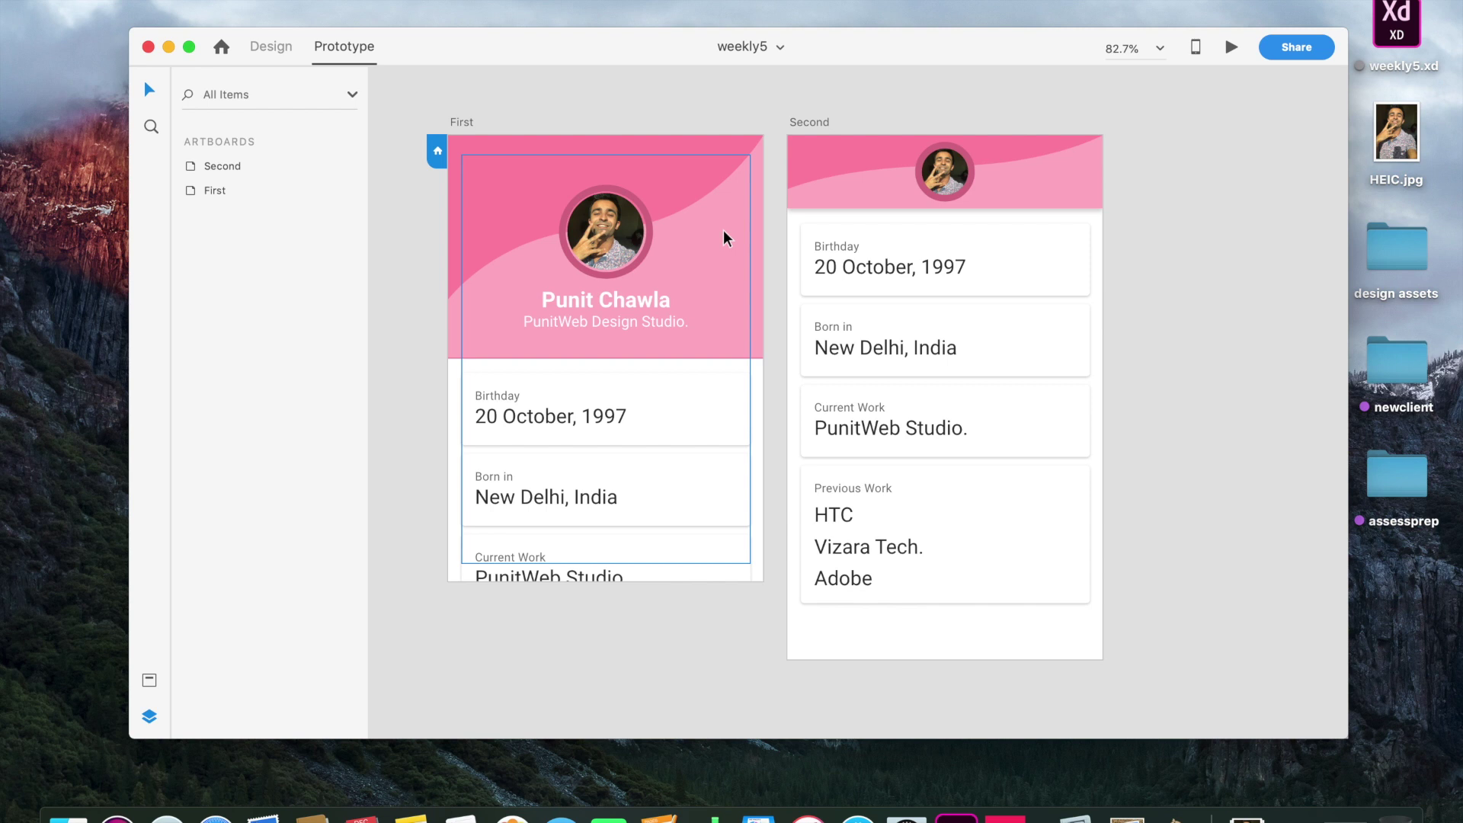
{"action": "left_click", "coordinate": [464, 123]}
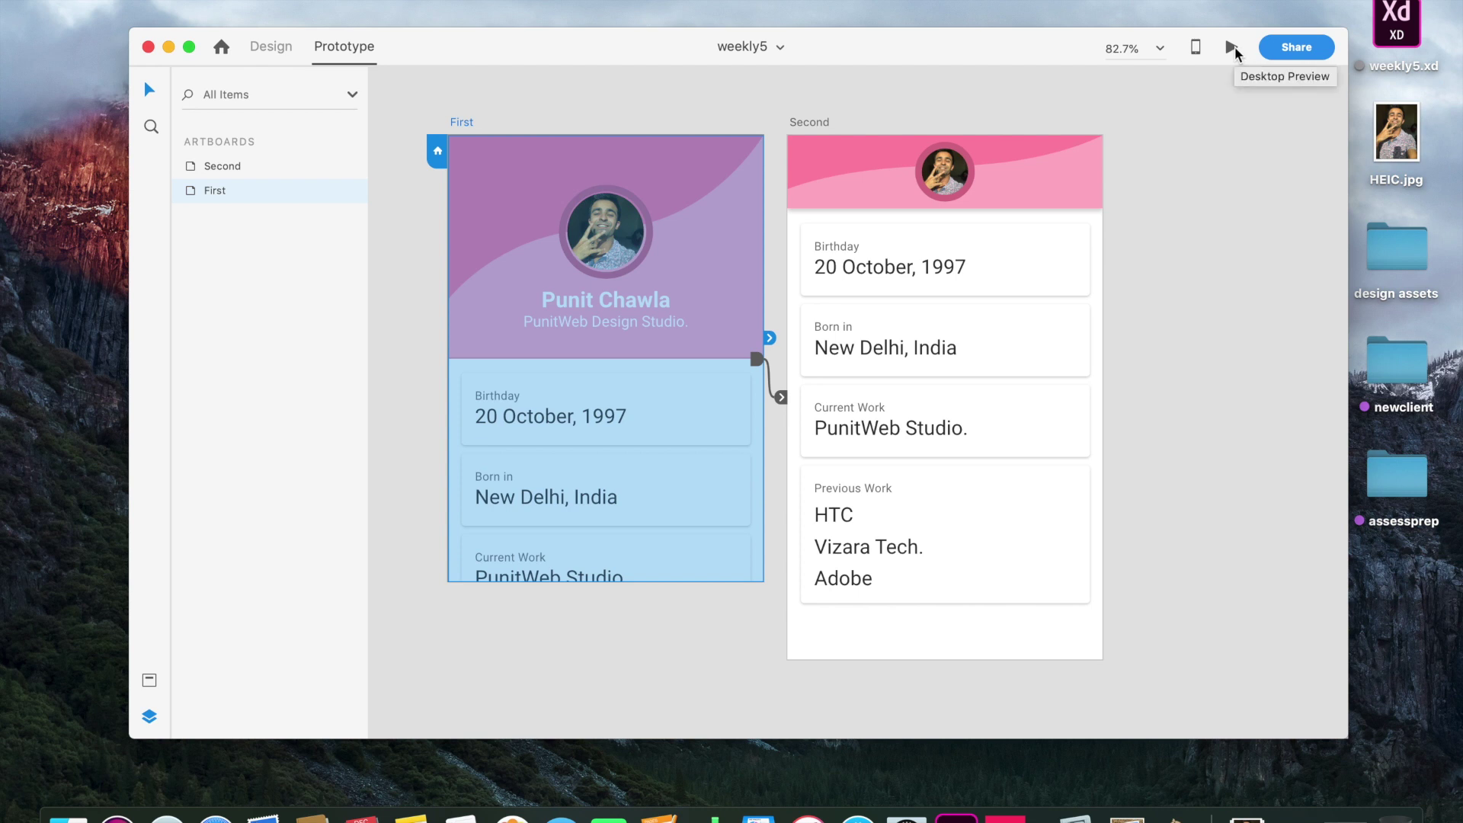
{"action": "left_click", "coordinate": [1233, 49]}
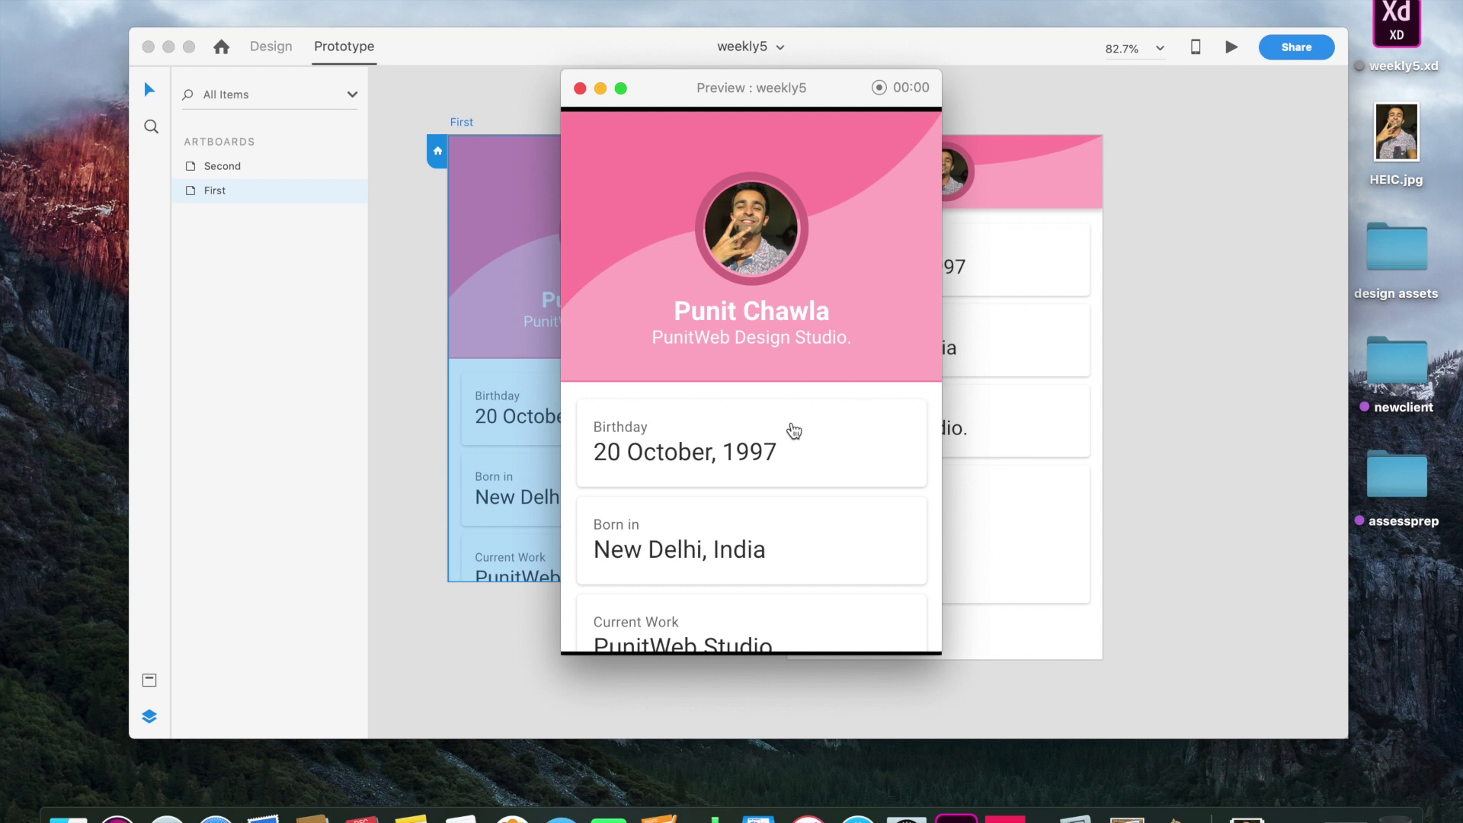
- Scroll and drag on the preview profile so the header shrinks into the compact Second screen
{"action": "scroll", "coordinate": [792, 423], "scroll_direction": "down", "scroll_amount": 2}
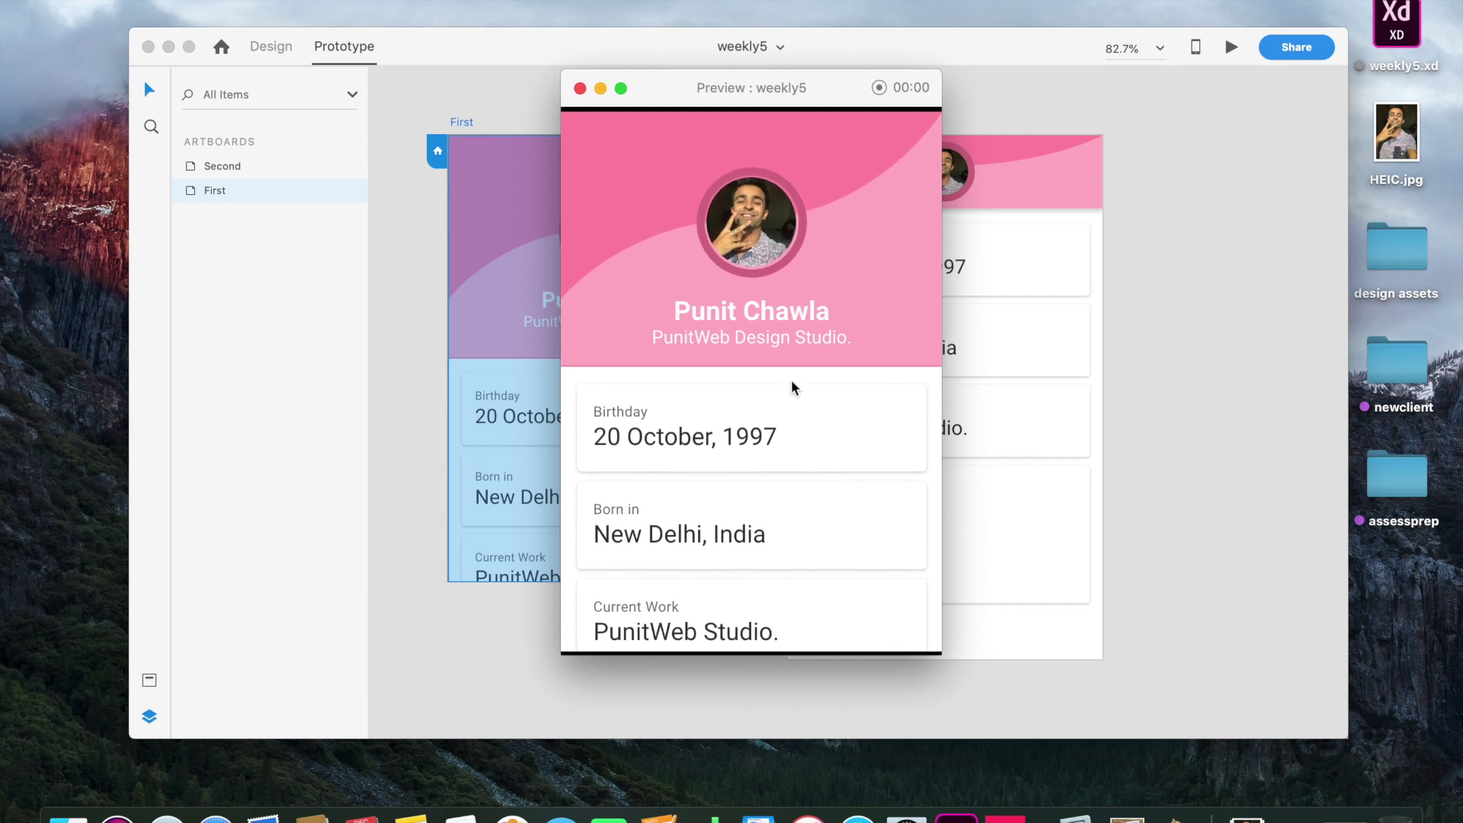
{"action": "scroll", "coordinate": [791, 379], "scroll_direction": "down", "scroll_amount": 3}
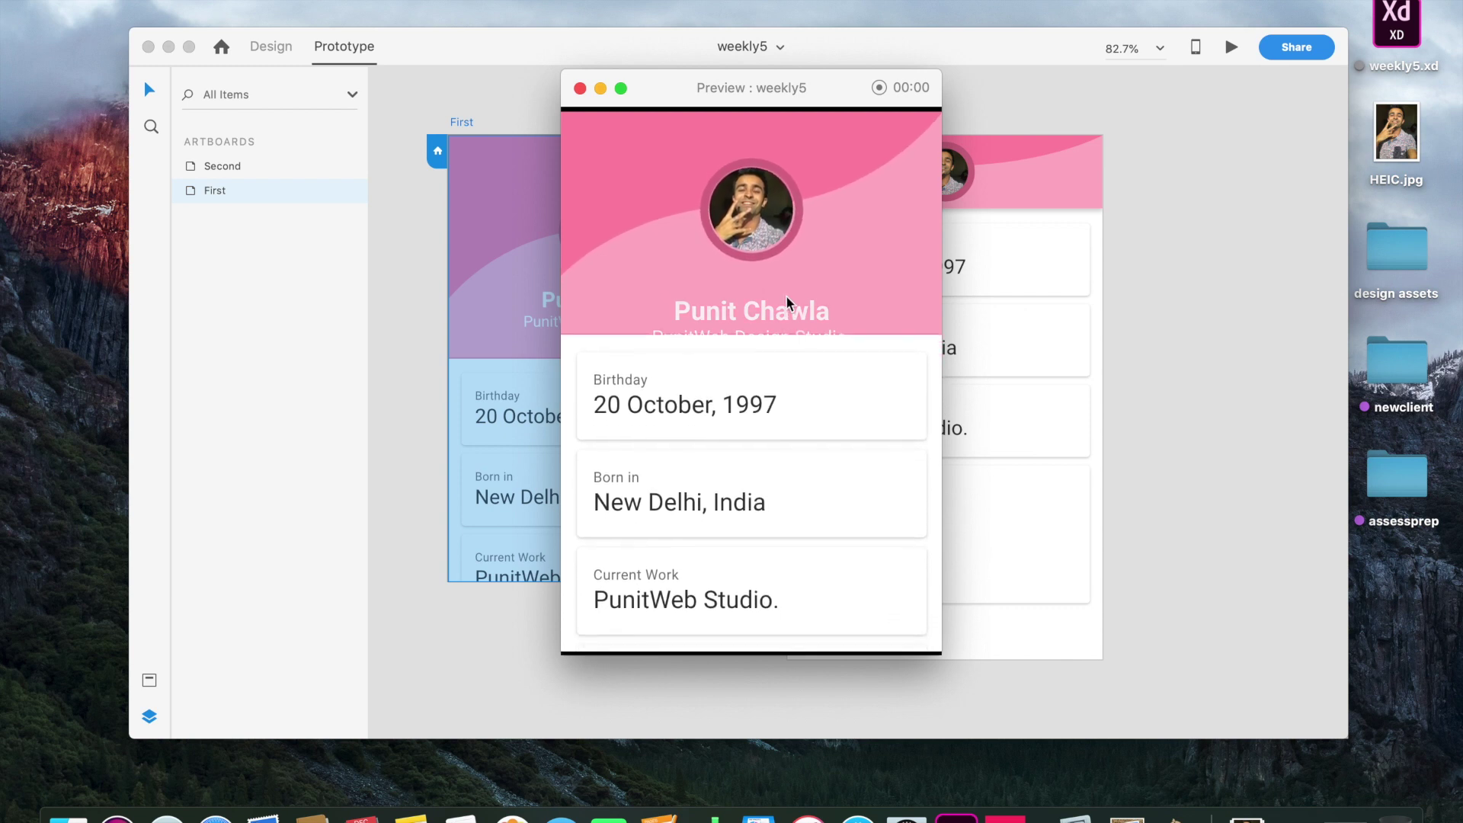
{"action": "scroll", "coordinate": [784, 295], "scroll_direction": "down", "scroll_amount": 5}
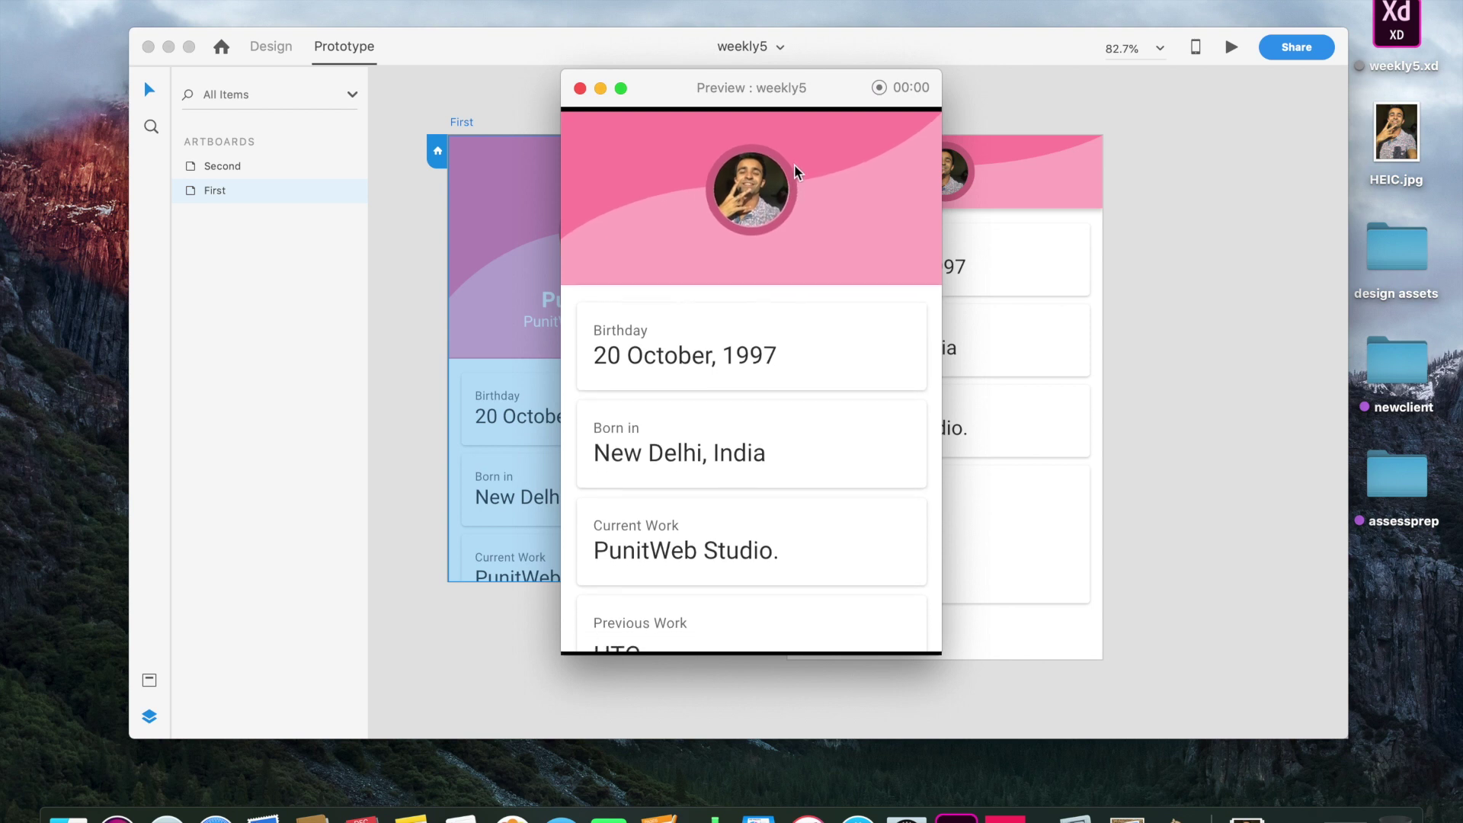
{"action": "scroll", "coordinate": [795, 148], "scroll_direction": "down", "scroll_amount": 4}
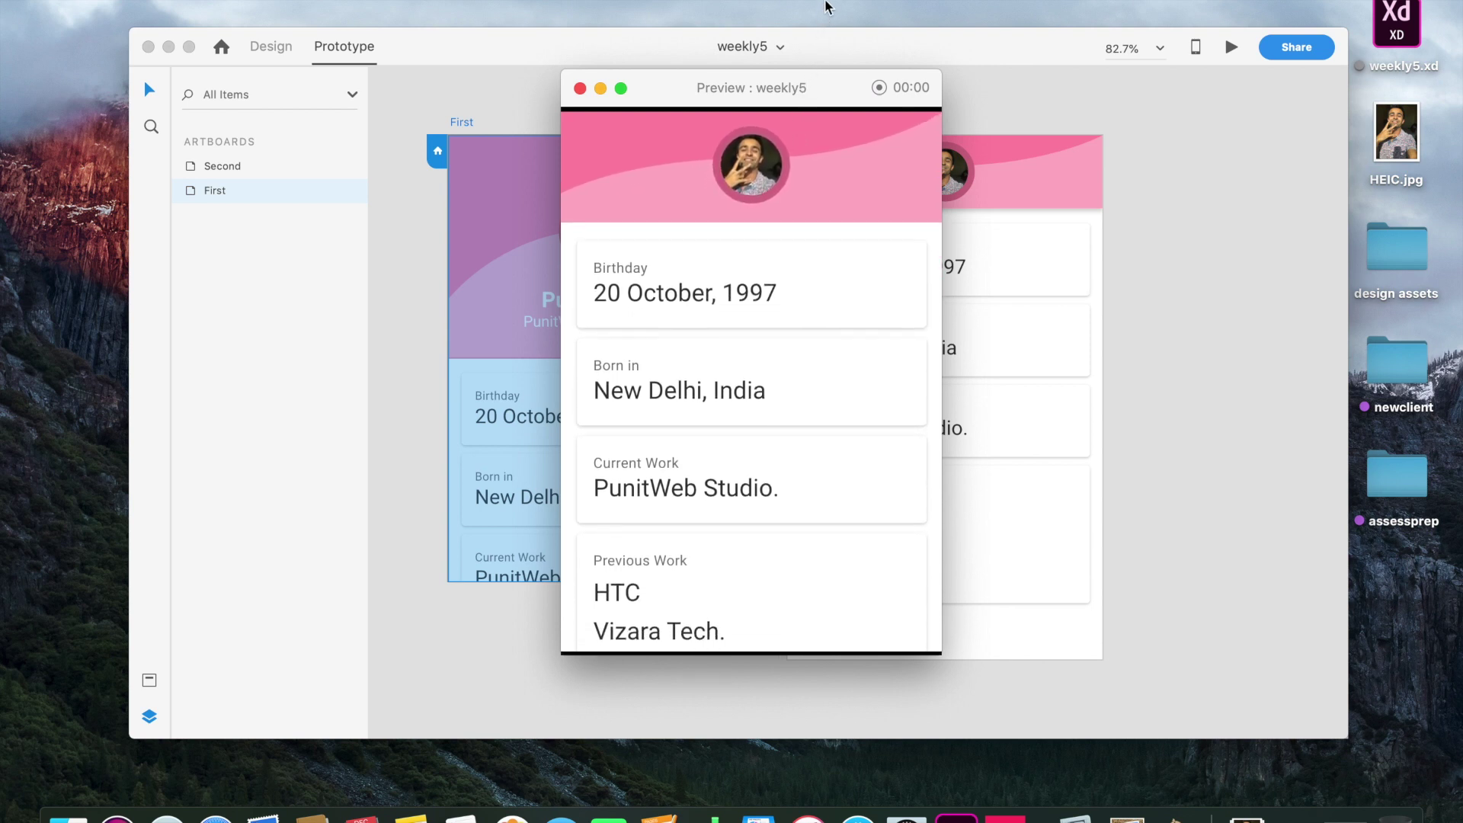
{"action": "scroll", "coordinate": [751, 381], "scroll_direction": "down", "scroll_amount": 3}
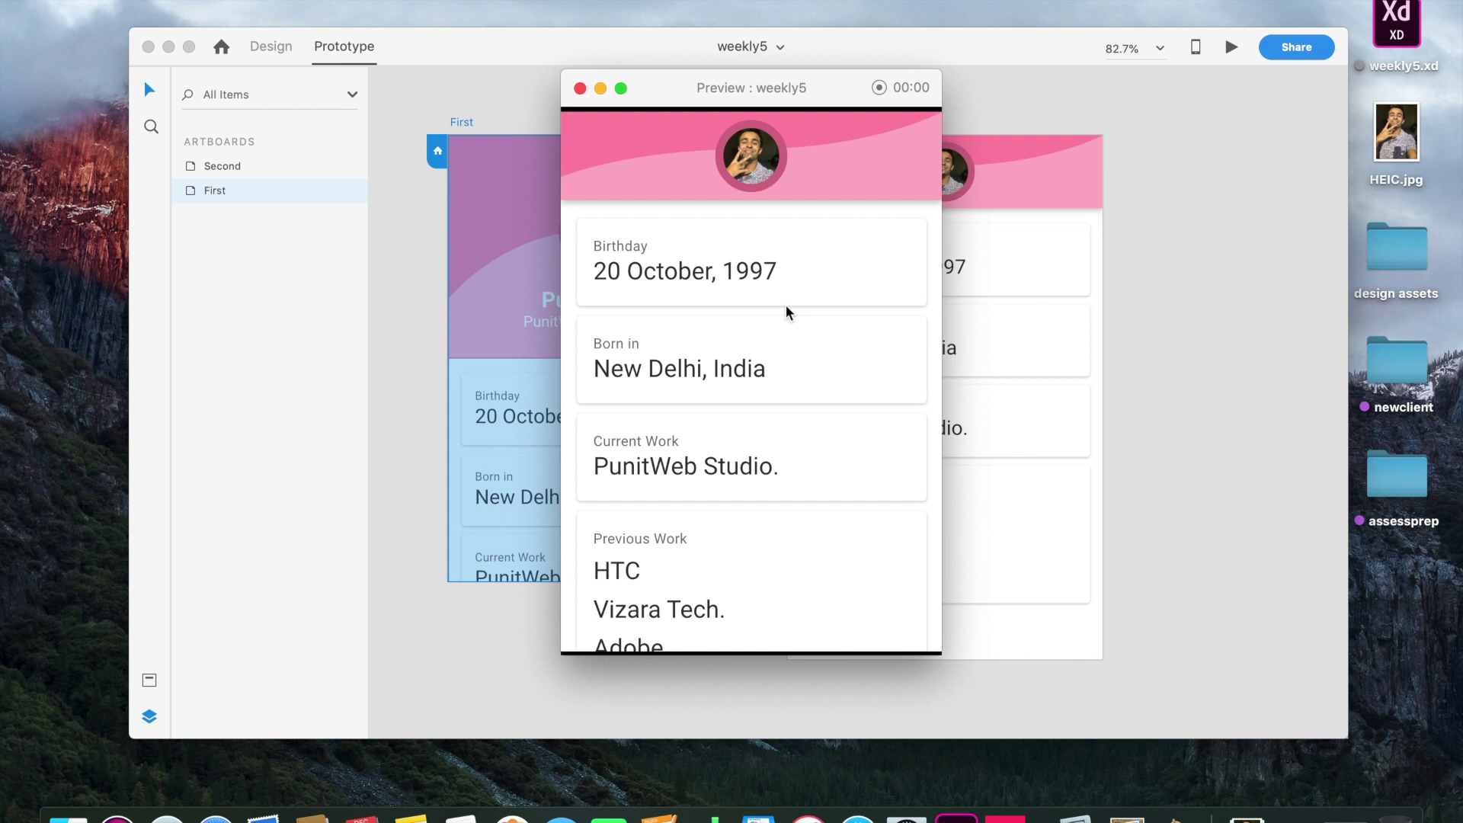
{"action": "mouse_move", "coordinate": [793, 366]}
{"action": "left_mouse_down"}
{"action": "mouse_move", "coordinate": [799, 250]}
{"action": "mouse_move", "coordinate": [797, 367]}
{"action": "left_mouse_up"}
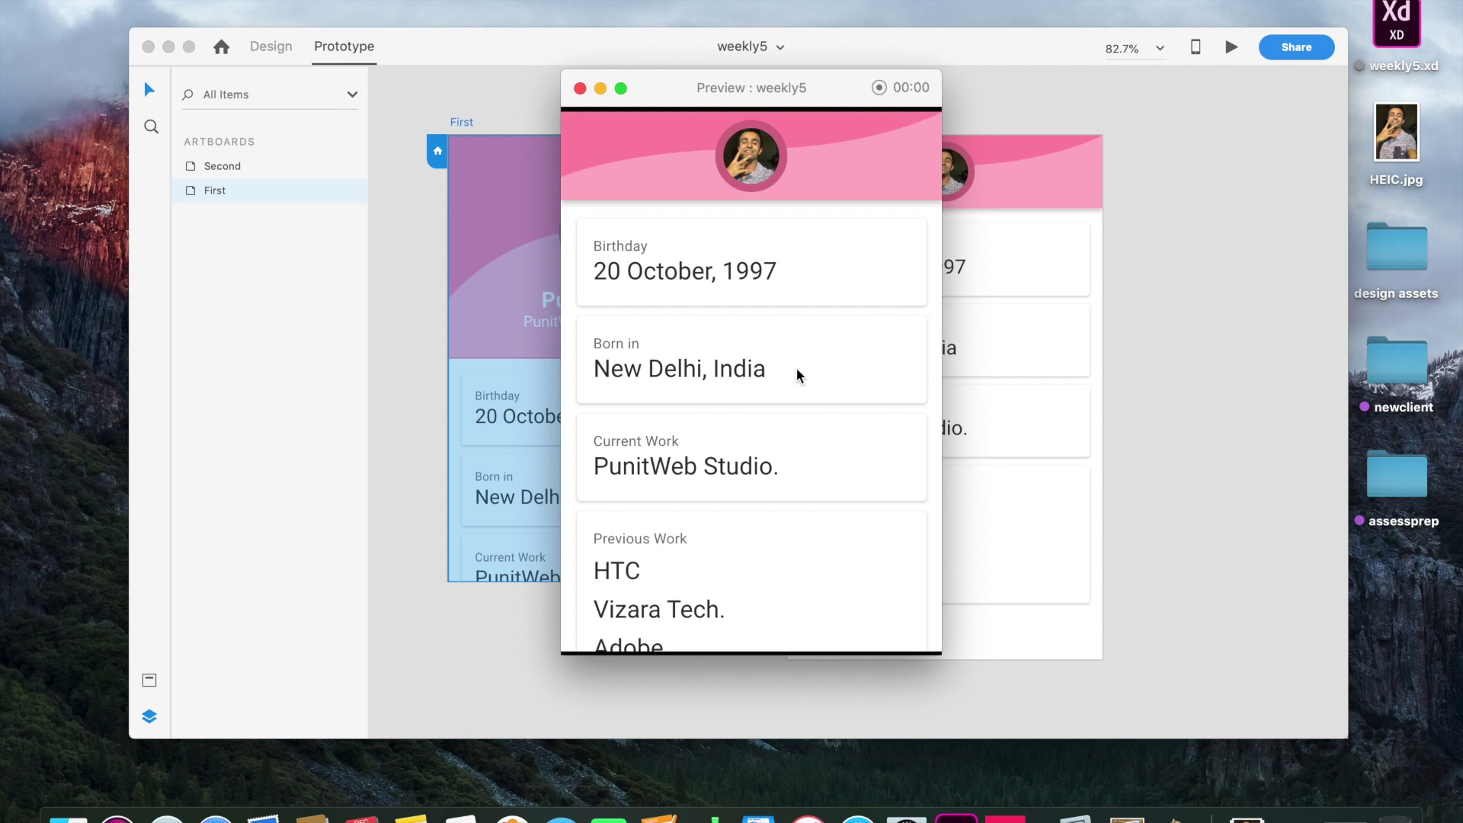